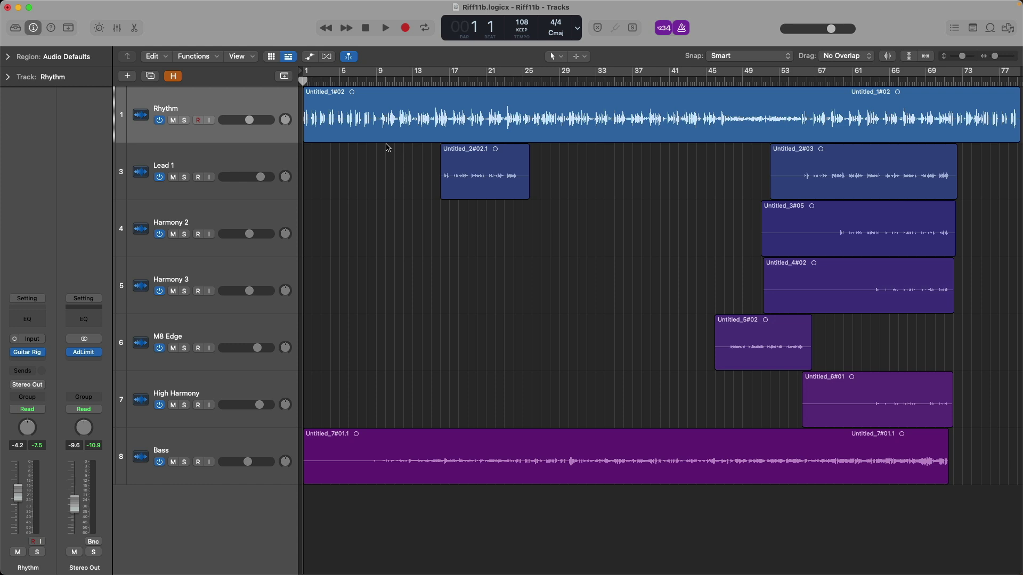
Check the project's tempo in the global tracks, select the Rhythm region, and hide the global tracks again
{"action": "left_click", "coordinate": [284, 75]}
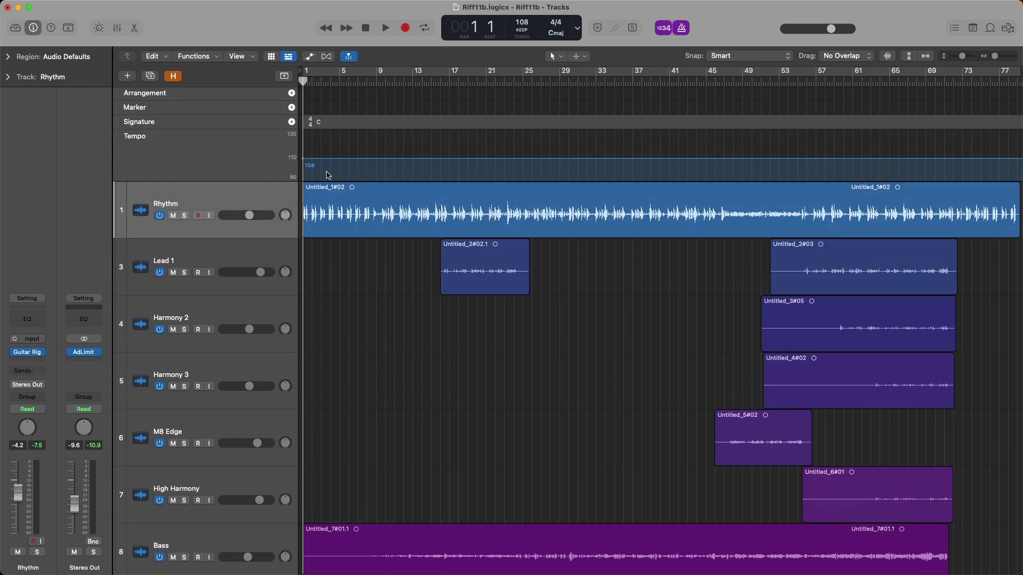
{"action": "left_click", "coordinate": [334, 201]}
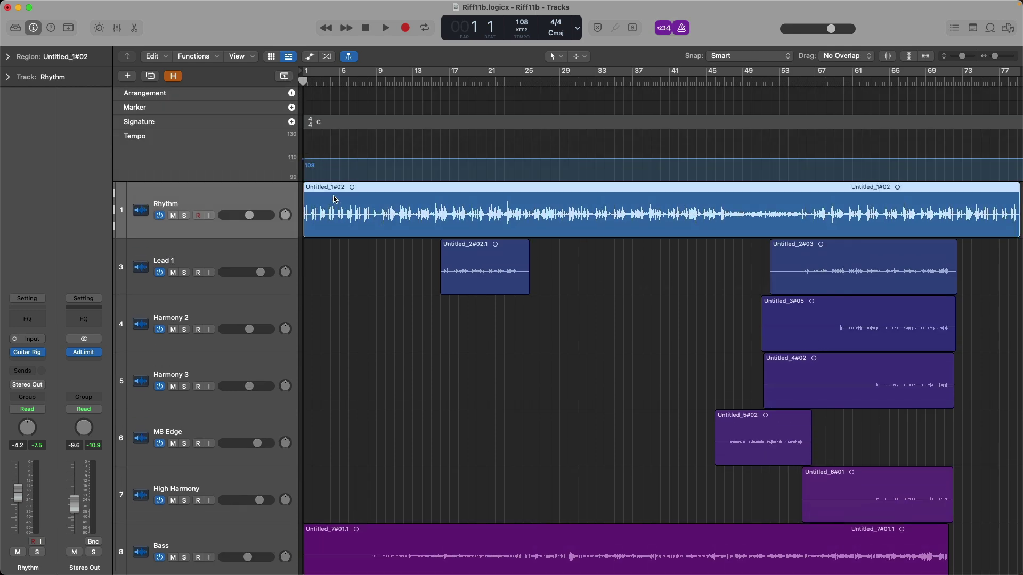
{"action": "left_click", "coordinate": [285, 76]}
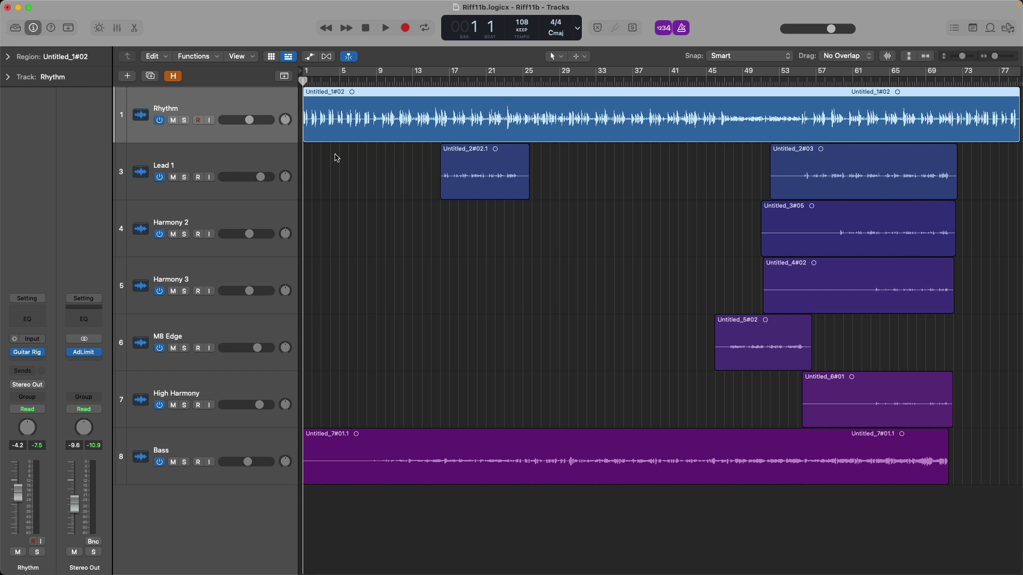
Play the Rhythm track from bar 1 while zooming in on its opening bars
{"action": "key", "text": "space"}
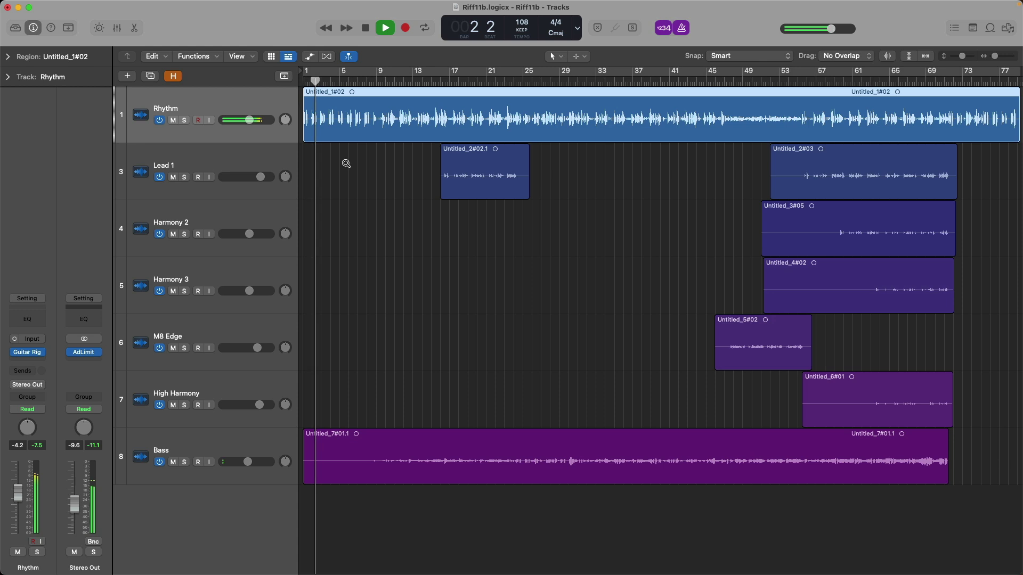
{"action": "left_click_drag", "start_coordinate": [345, 162], "coordinate": [314, 94]}
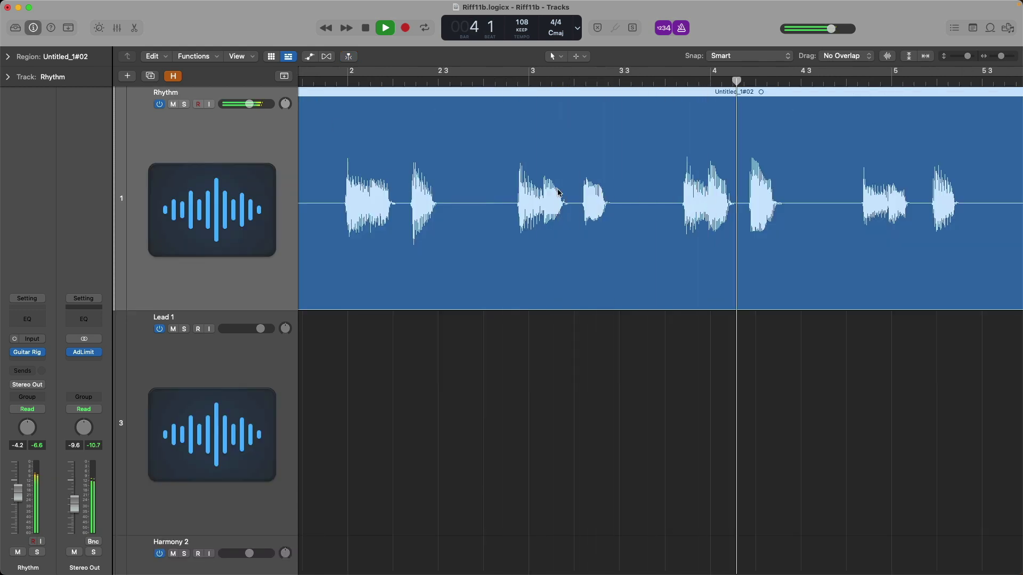
{"action": "key", "text": "space"}
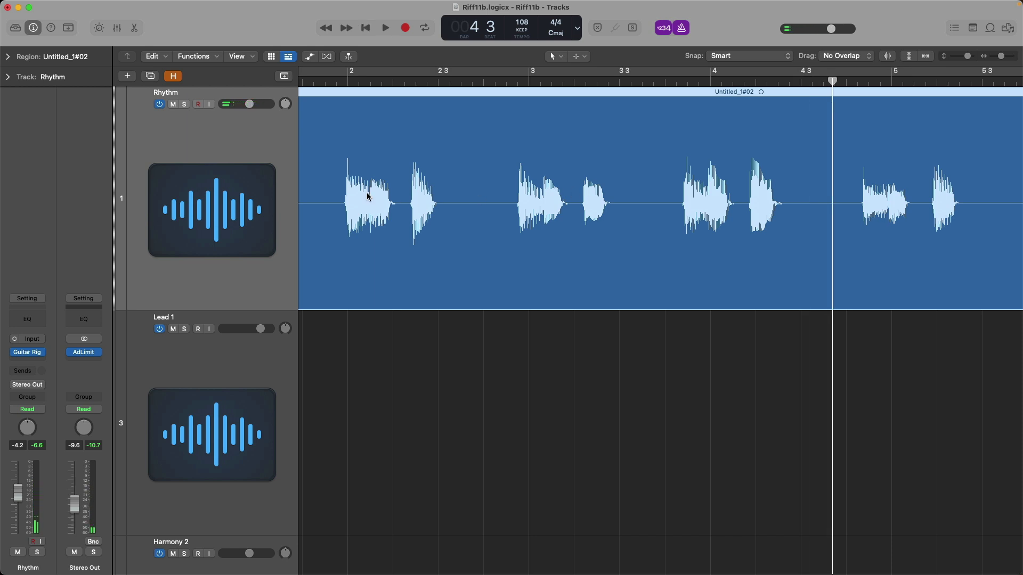
Compare the Rhythm waveform's attacks with the bar lines by placing the playhead at bars 1 through 6
{"action": "left_click", "coordinate": [348, 82]}
{"action": "scroll", "coordinate": [351, 110], "scroll_direction": "left", "scroll_amount": 5}
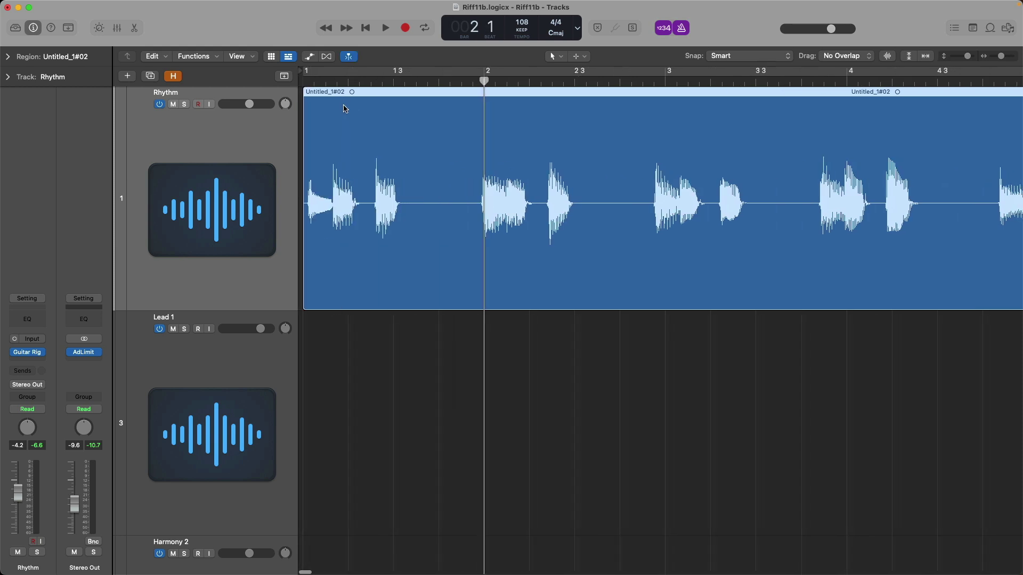
{"action": "left_click", "coordinate": [306, 82]}
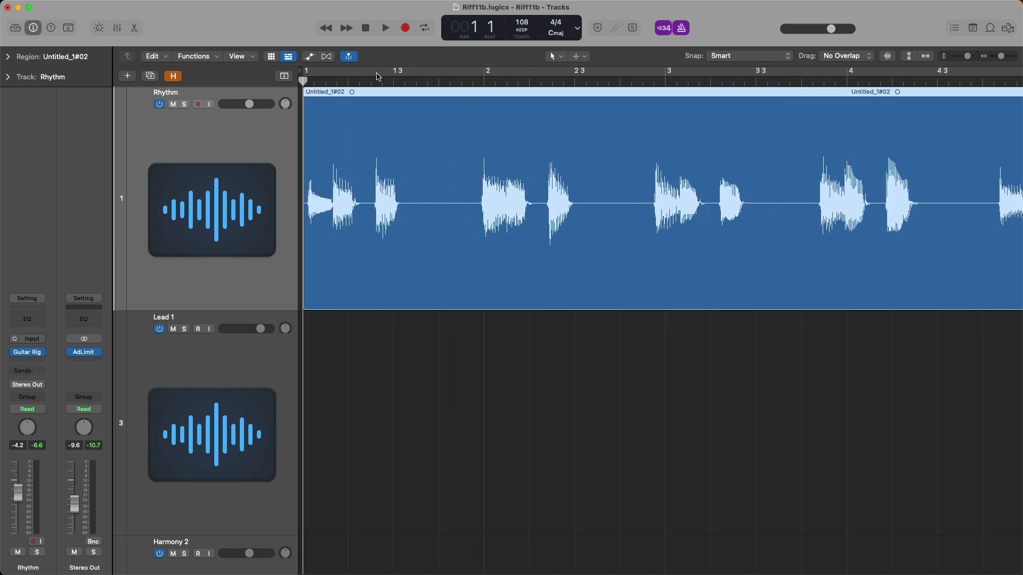
{"action": "left_click", "coordinate": [482, 81]}
{"action": "left_click", "coordinate": [670, 81]}
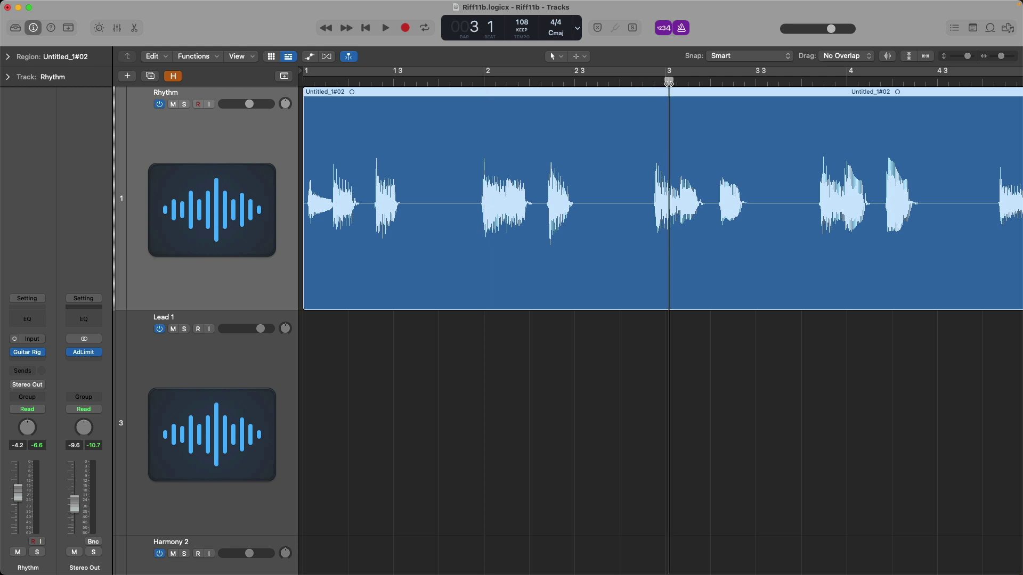
{"action": "scroll", "coordinate": [682, 128], "scroll_direction": "right", "scroll_amount": 3}
{"action": "left_click", "coordinate": [731, 85]}
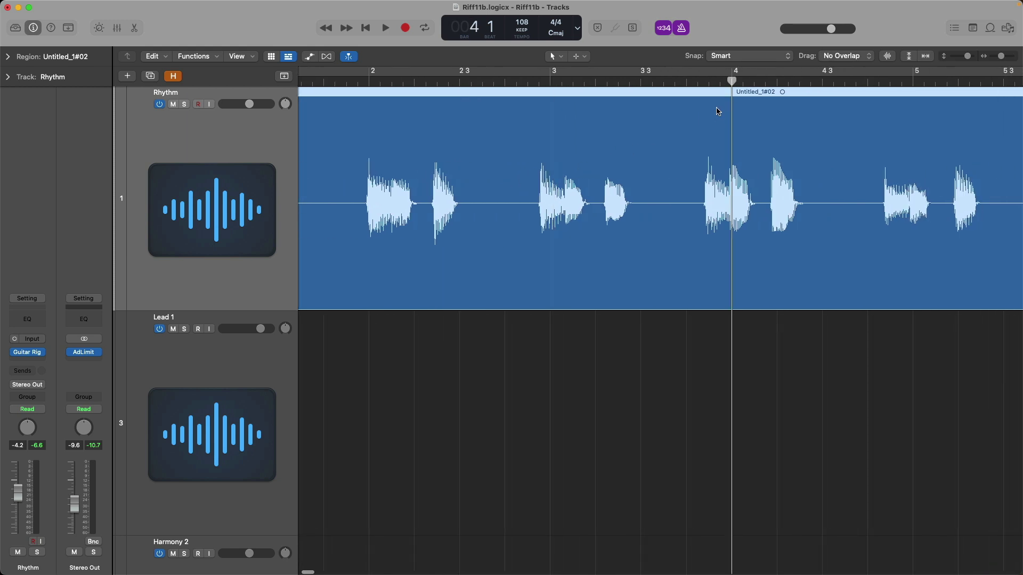
{"action": "scroll", "coordinate": [719, 110], "scroll_direction": "right", "scroll_amount": 3}
{"action": "left_click", "coordinate": [762, 83]}
{"action": "scroll", "coordinate": [760, 116], "scroll_direction": "right", "scroll_amount": 3}
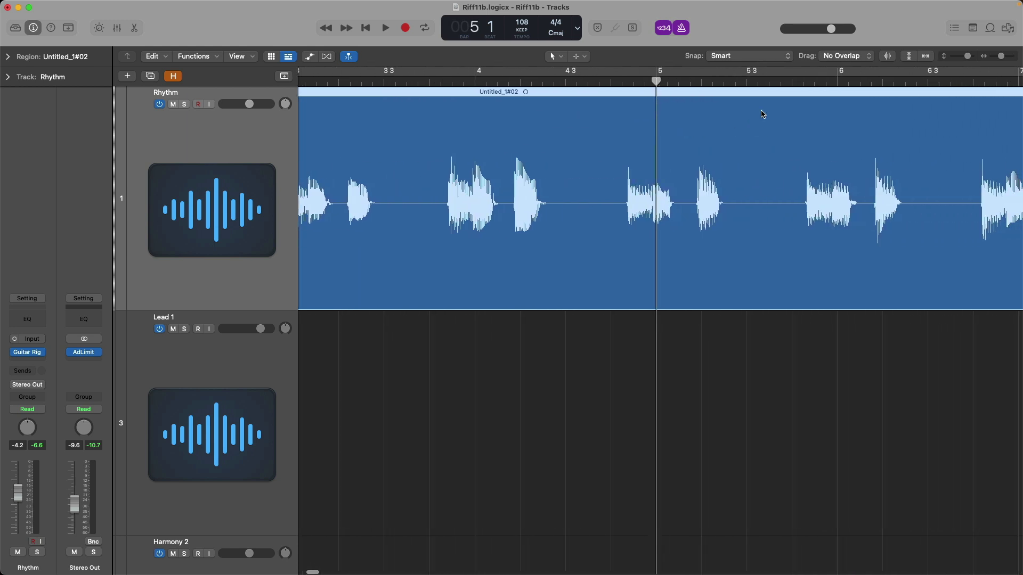
{"action": "left_click", "coordinate": [838, 81]}
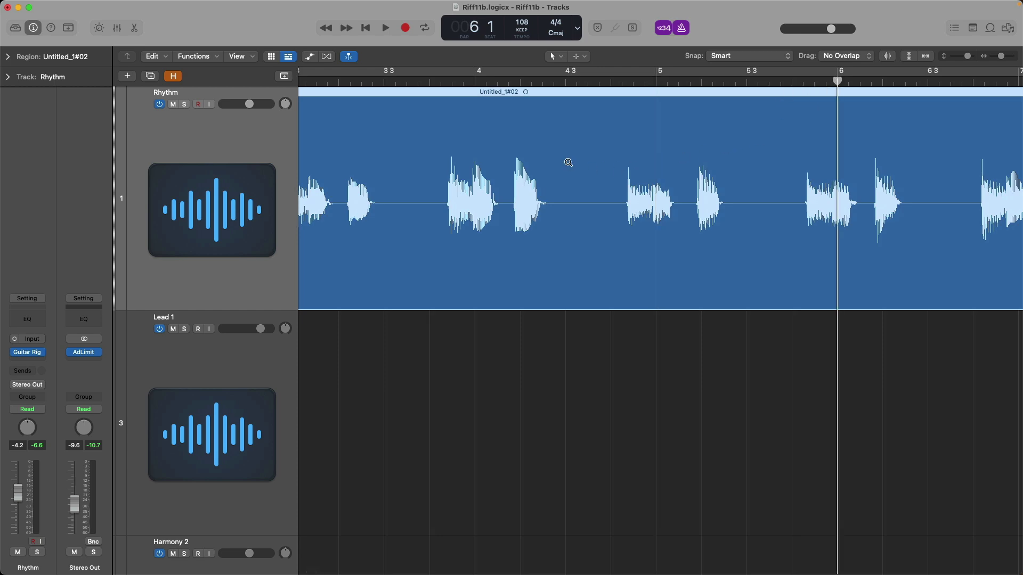
{"action": "key", "text": "z"}
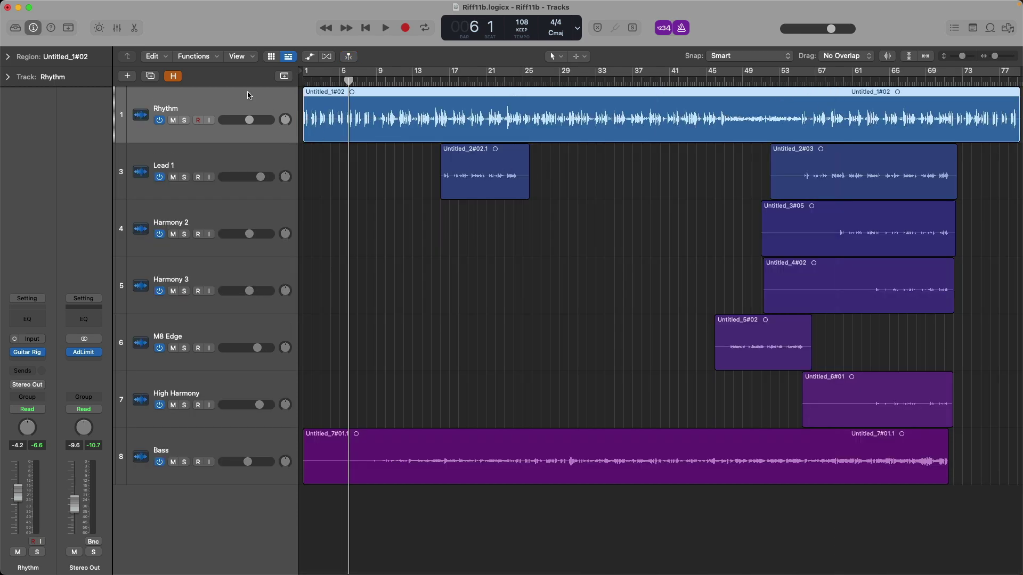
Create a Drummer track below Rhythm and play it together with the guitar from the project start
{"action": "key", "text": "alt+super+n"}
{"action": "key", "text": "Return"}
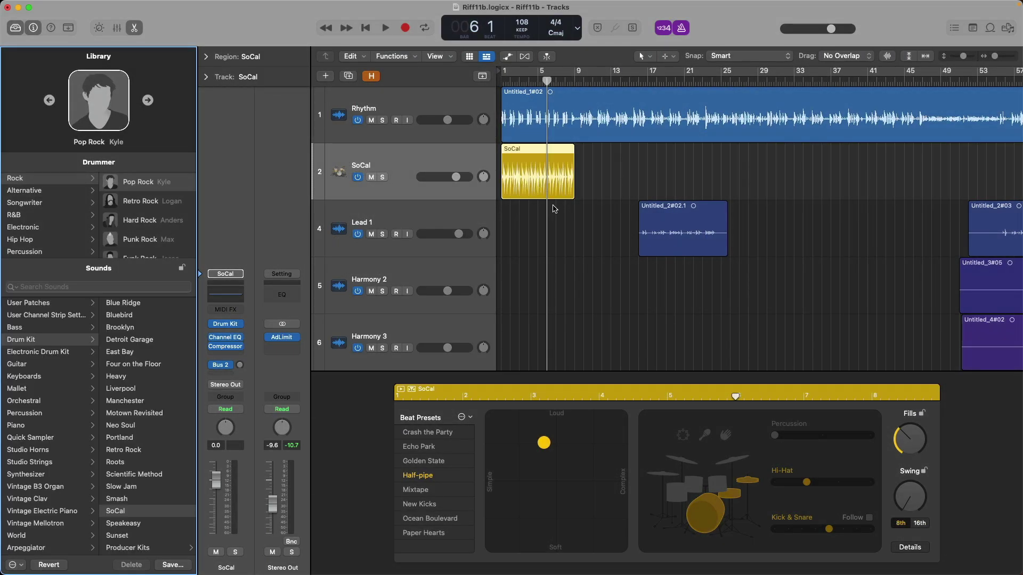
{"action": "key", "text": "Return"}
{"action": "key", "text": "space"}
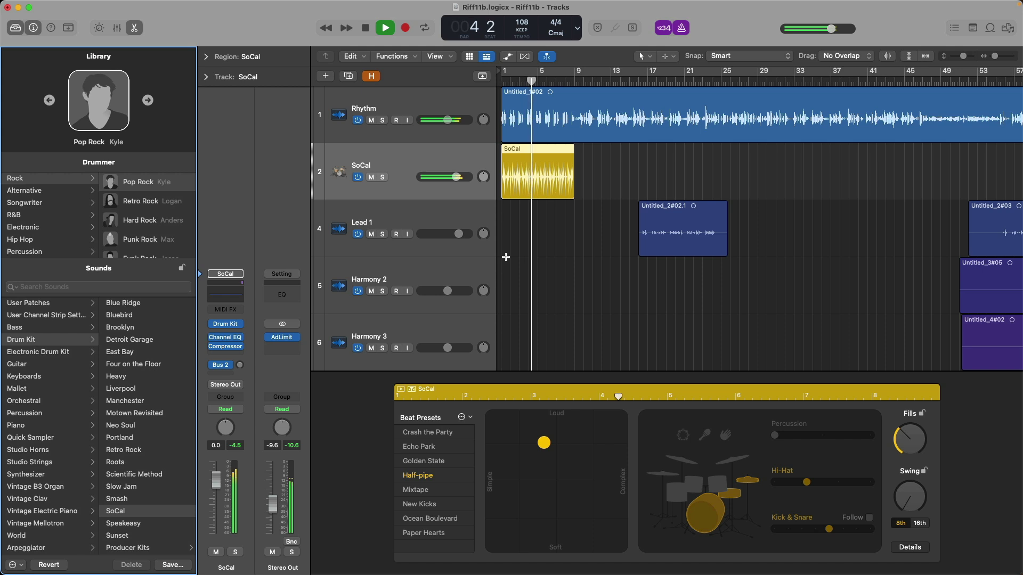
{"action": "key", "text": "space"}
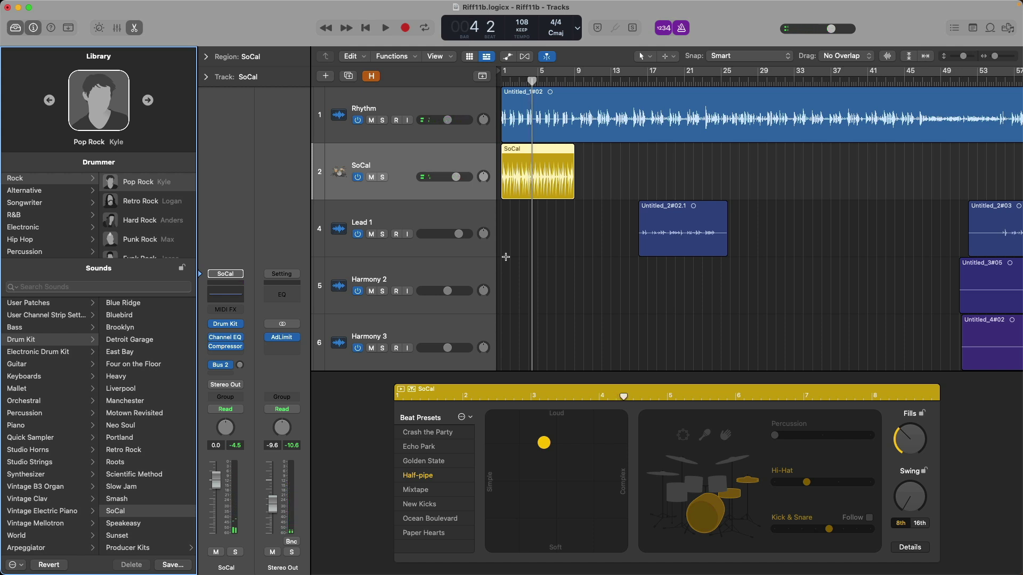
Try the Kick & Snare Follow option with the Rhythm track, and switch it off again
{"action": "left_click", "coordinate": [870, 518]}
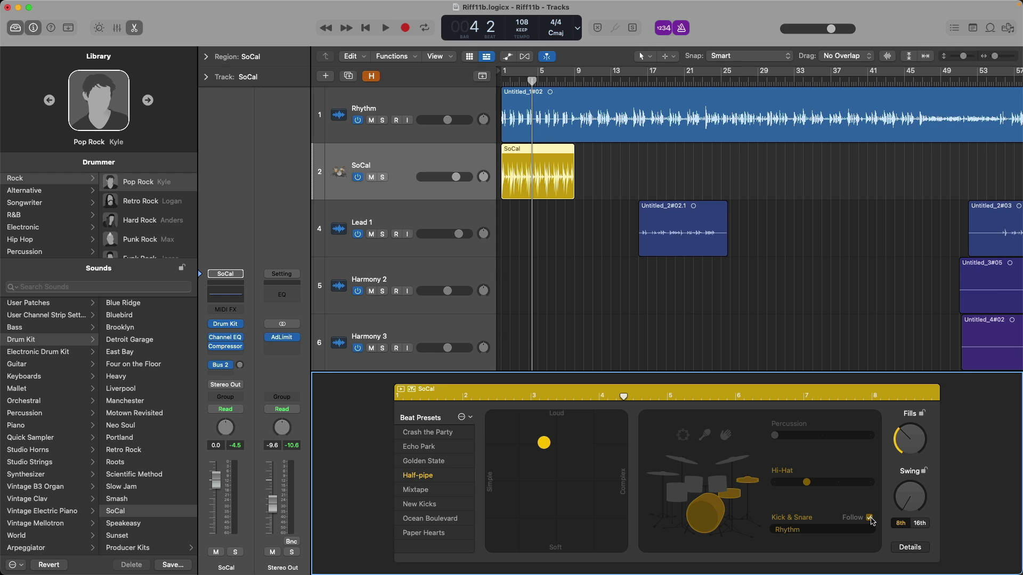
{"action": "left_click", "coordinate": [869, 517]}
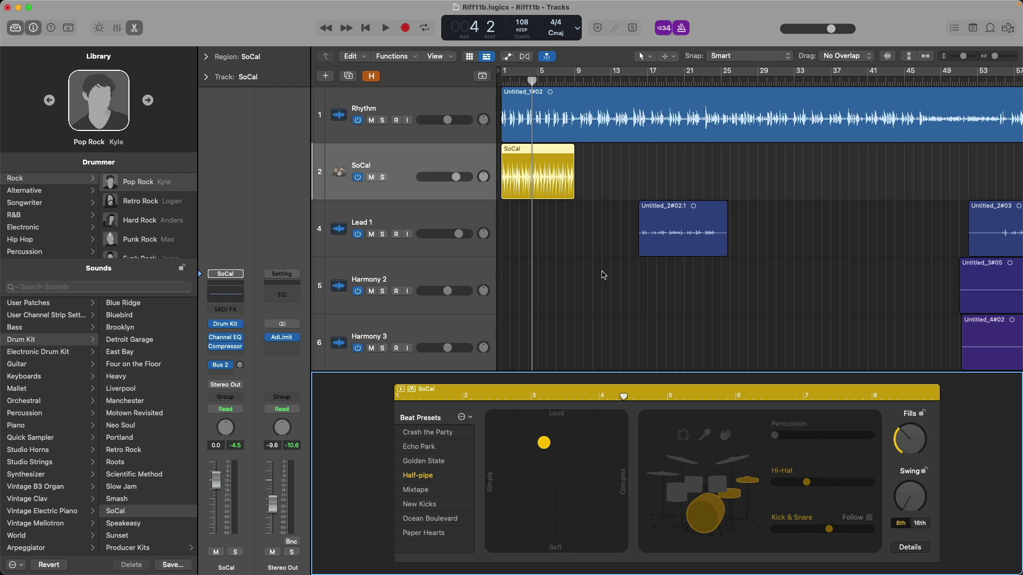
Mute the SoCal drummer track, select the Rhythm region, and hide the Drummer editor and Library
{"action": "key", "text": "e"}
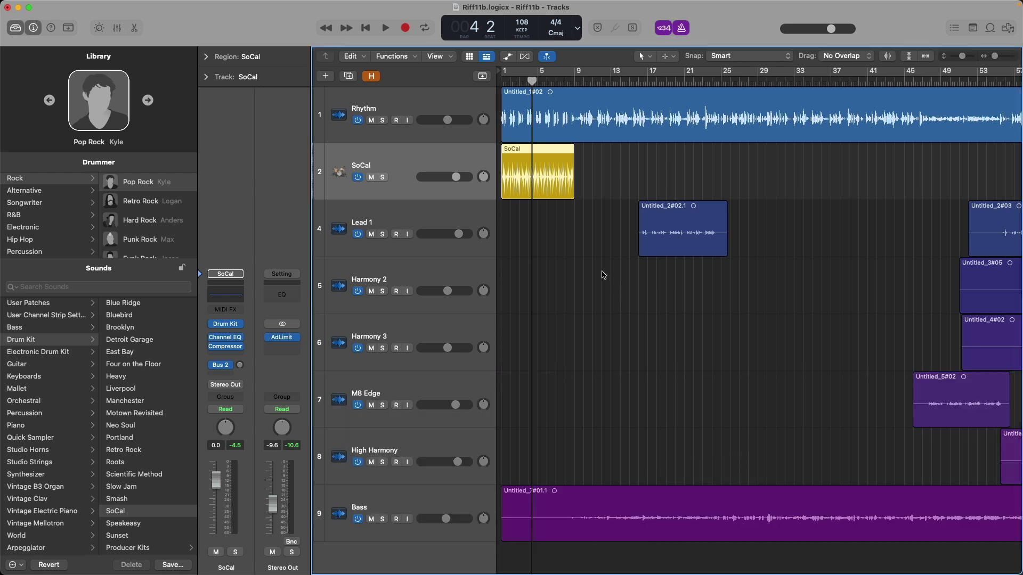
{"action": "left_click", "coordinate": [526, 102]}
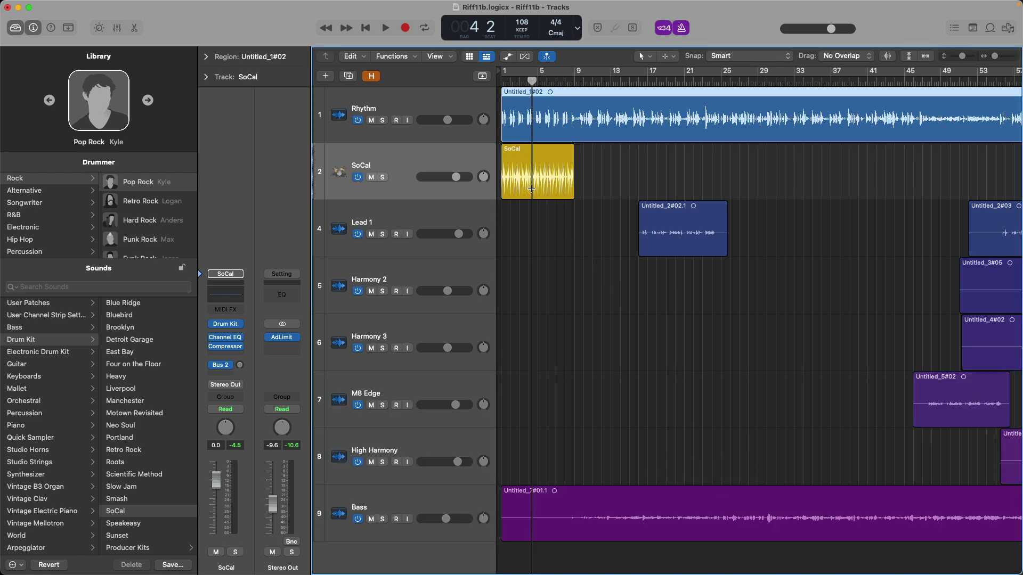
{"action": "left_click", "coordinate": [372, 177]}
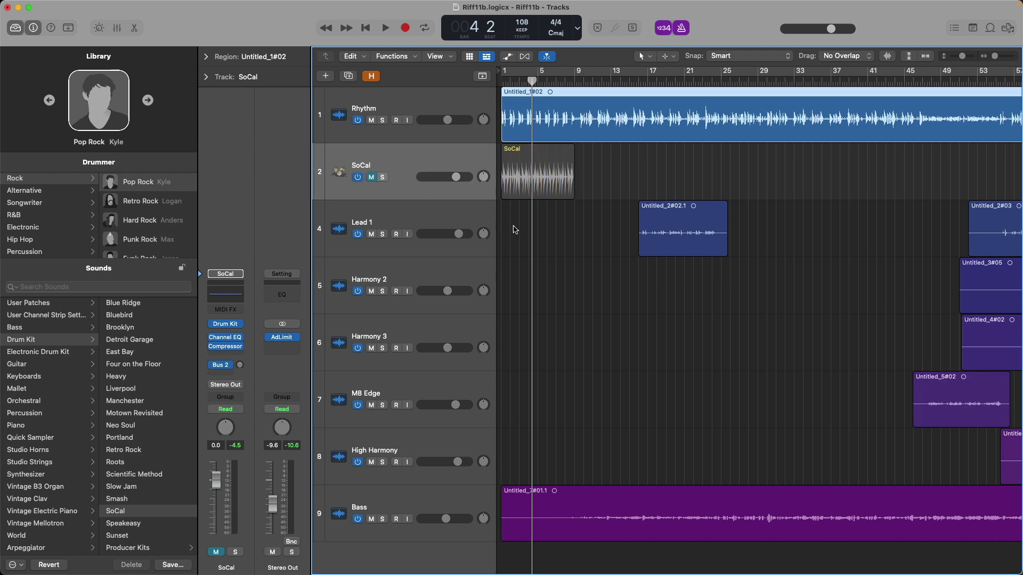
{"action": "key", "text": "y"}
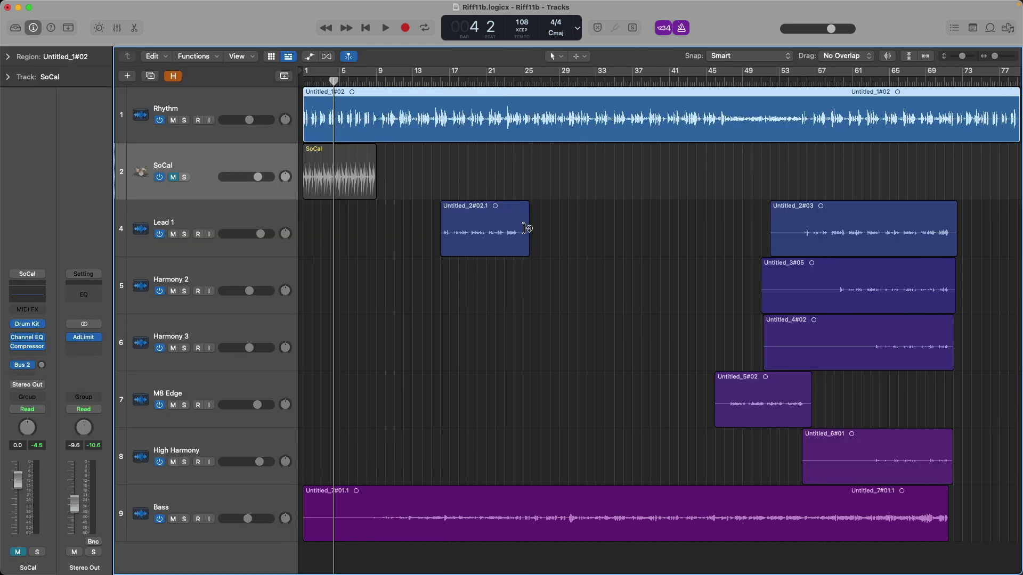
Open the Rhythm region in an enlarged Smart Tempo editor and examine its beat markers against the waveform
{"action": "key", "text": "e"}
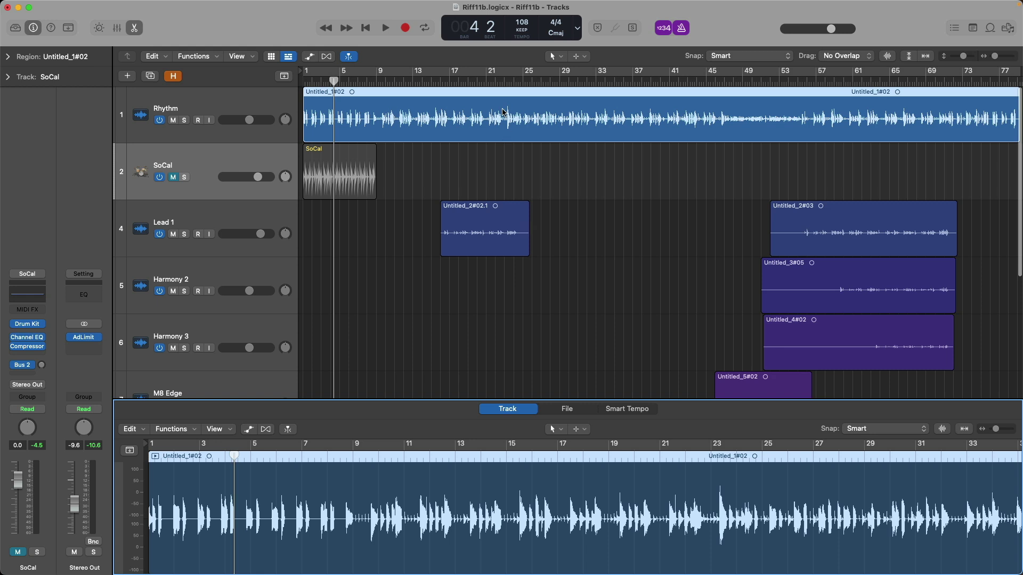
{"action": "key", "text": "e"}
{"action": "key", "text": "e"}
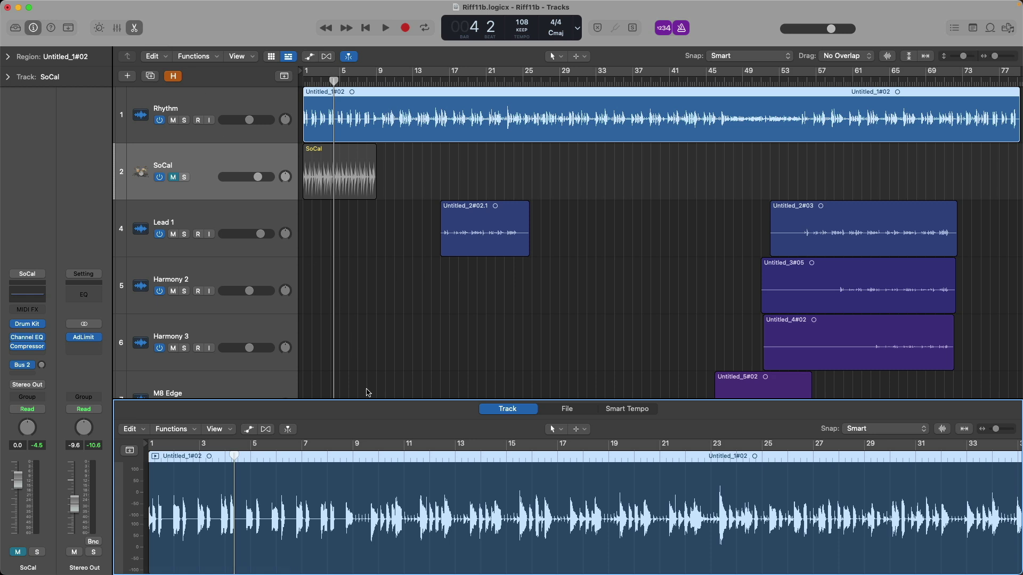
{"action": "left_click_drag", "start_coordinate": [368, 399], "coordinate": [372, 281]}
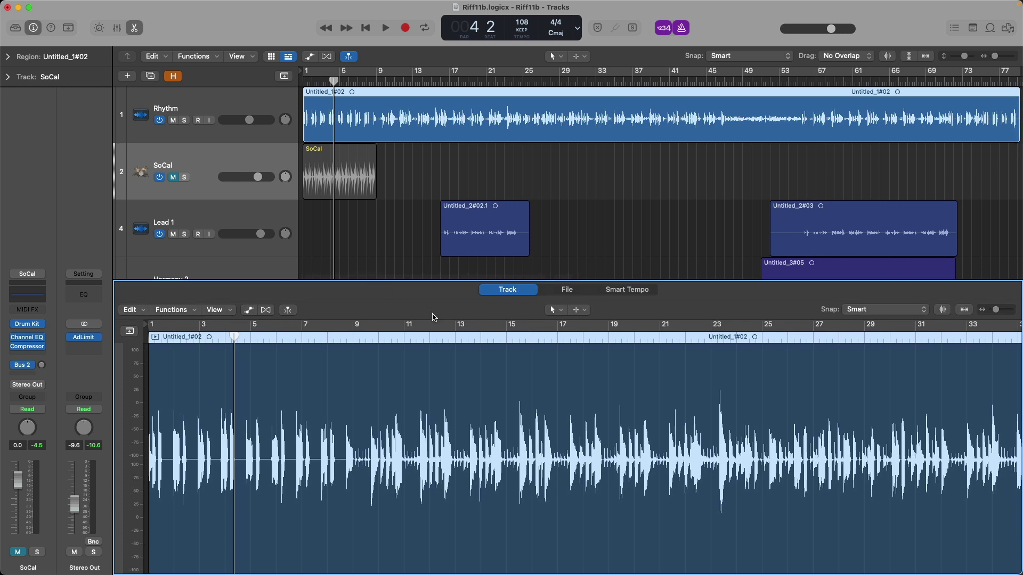
{"action": "left_click", "coordinate": [628, 294]}
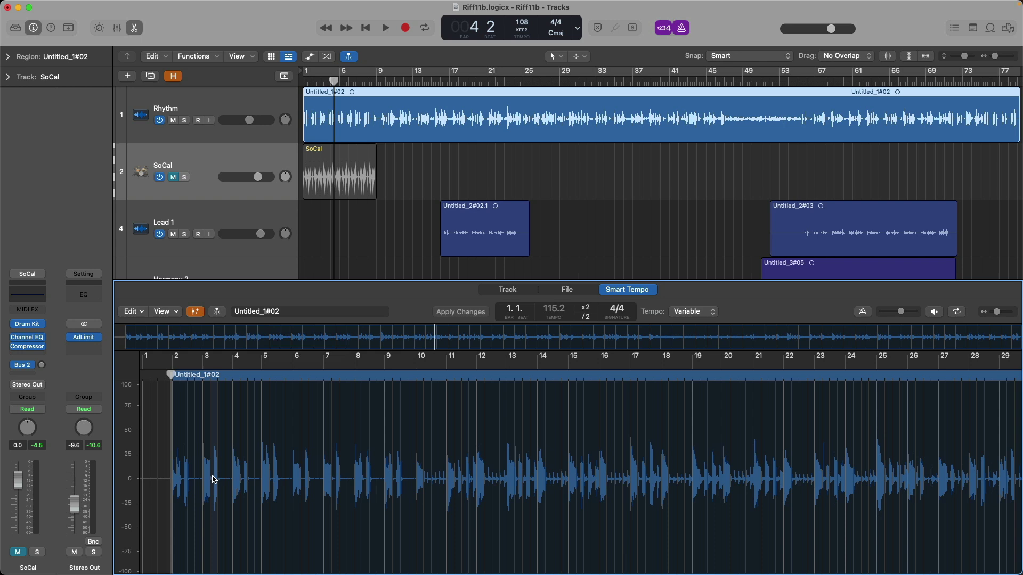
{"action": "scroll", "coordinate": [219, 474], "scroll_direction": "up", "scroll_amount": 10}
{"action": "scroll", "coordinate": [223, 473], "scroll_direction": "down", "scroll_amount": 6}
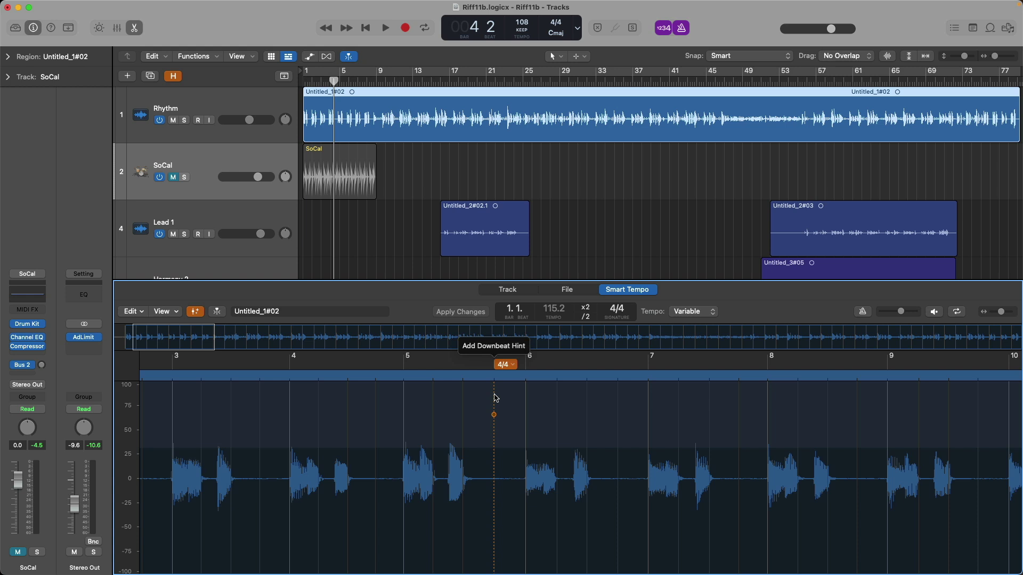
Remove all tempo information from the Rhythm region's audio file and dismiss the missing plug-in alert
{"action": "right_click", "coordinate": [451, 107]}
{"action": "mouse_move", "coordinate": [537, 325]}
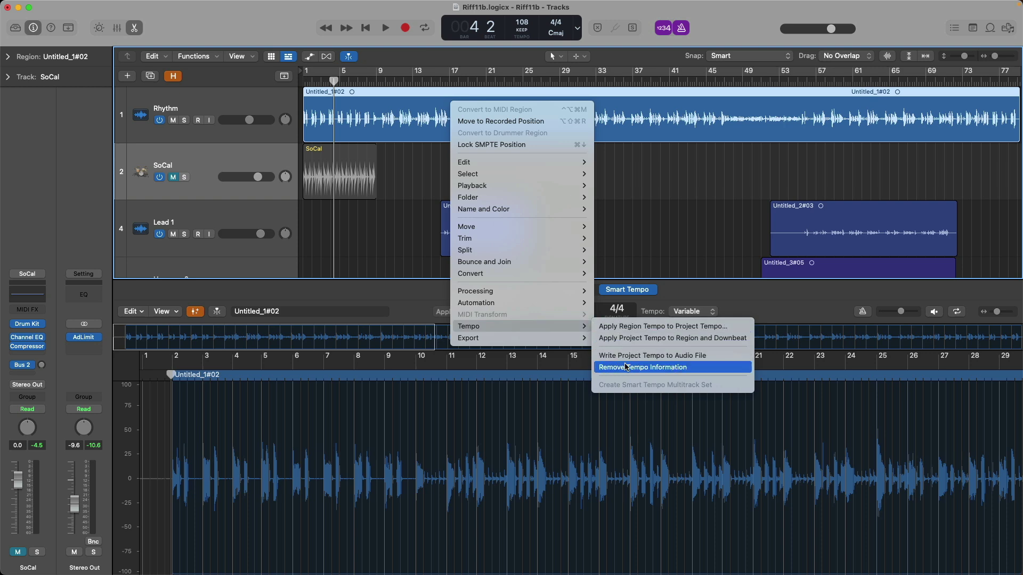
{"action": "left_click", "coordinate": [693, 369]}
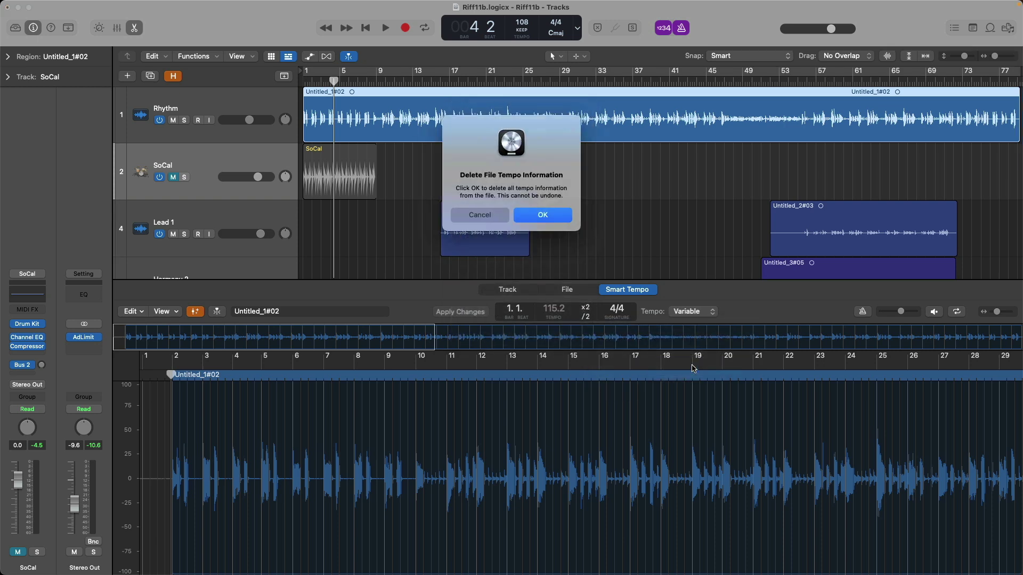
{"action": "left_click", "coordinate": [569, 217]}
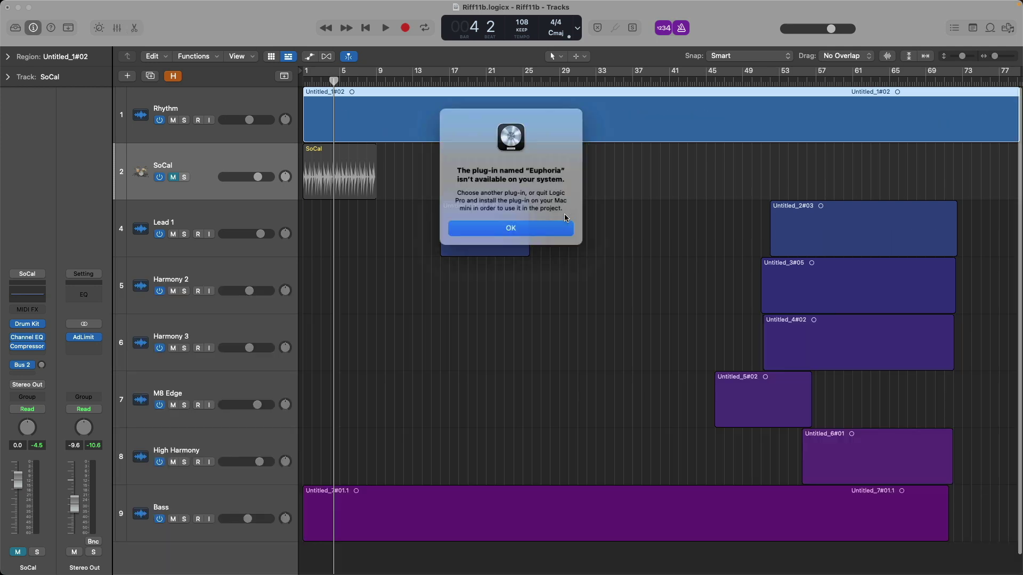
{"action": "left_click", "coordinate": [562, 228]}
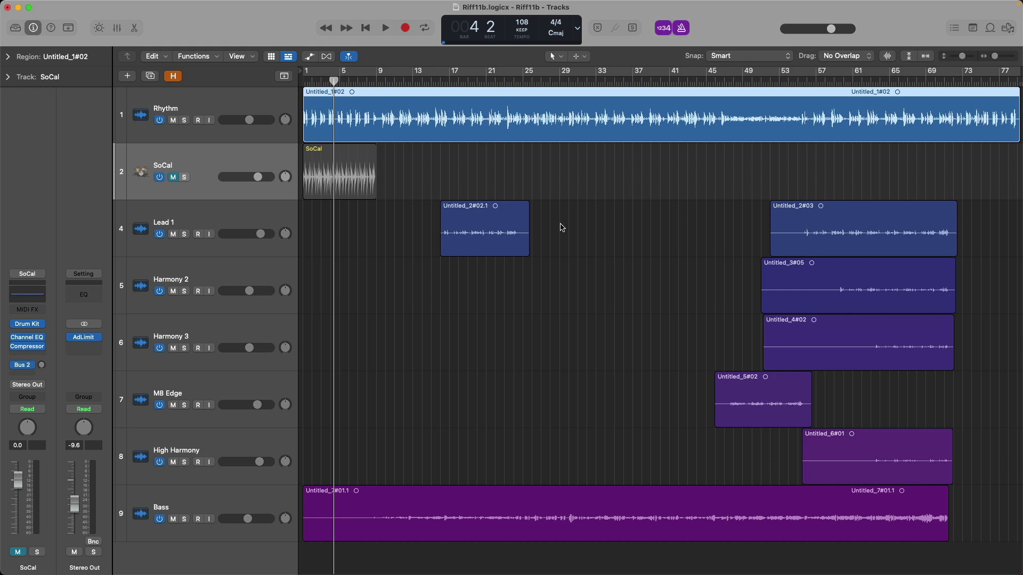
Analyze the Rhythm region anew in the Smart Tempo editor and enlarge the first bars of its waveform
{"action": "key", "text": "e"}
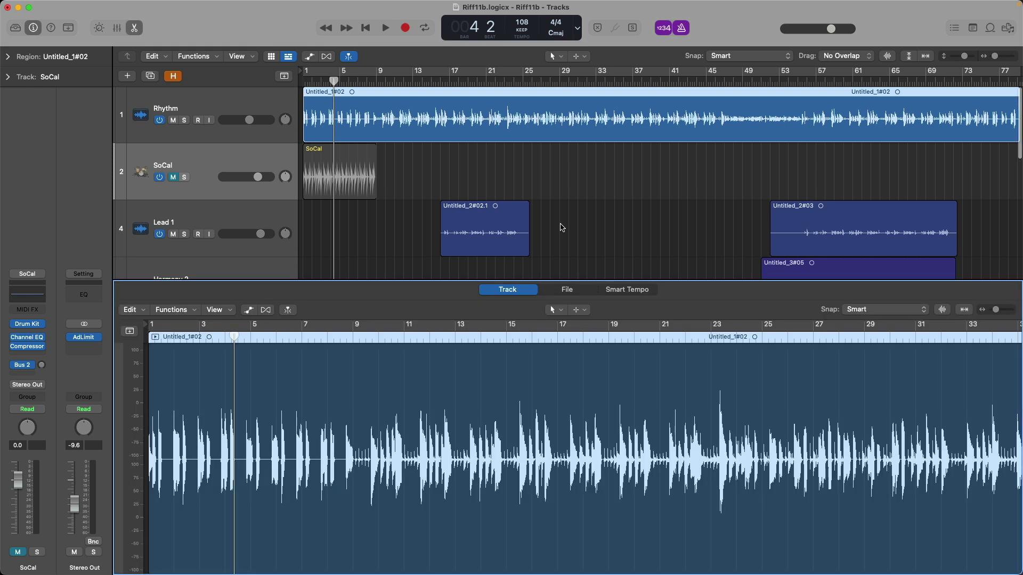
{"action": "left_click", "coordinate": [606, 290]}
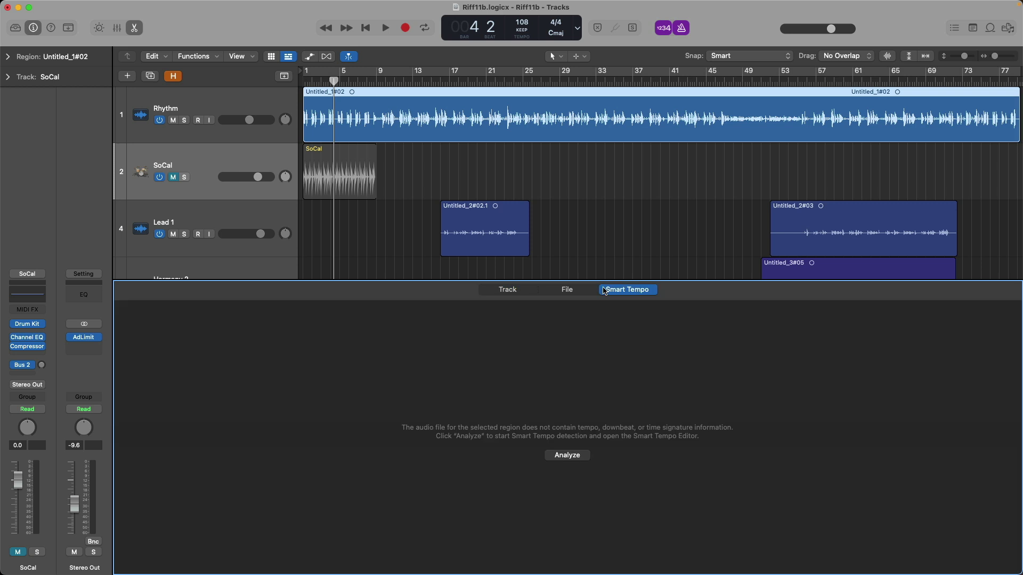
{"action": "left_click", "coordinate": [584, 457]}
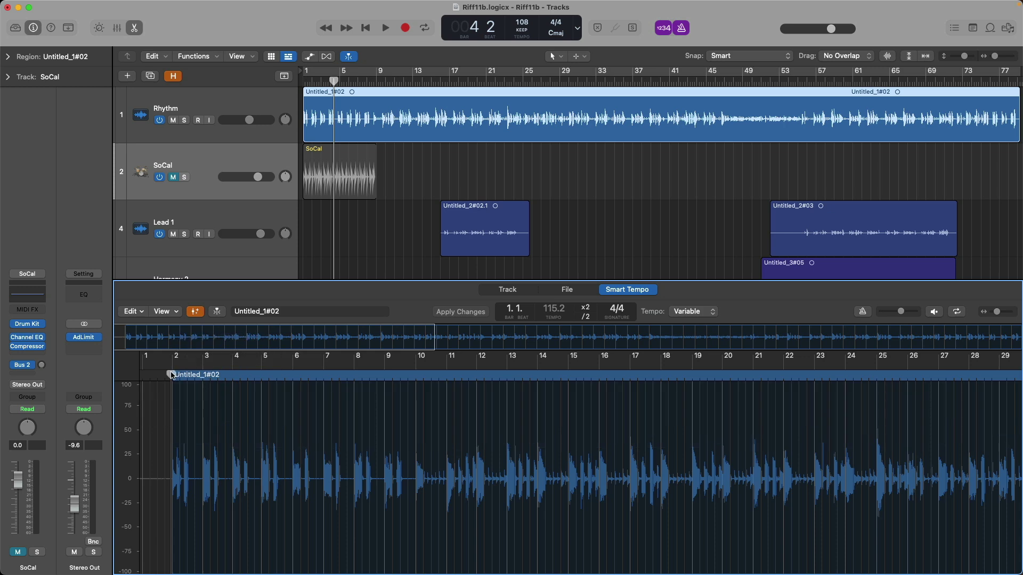
{"action": "scroll", "coordinate": [172, 376], "scroll_direction": "up", "scroll_amount": 5}
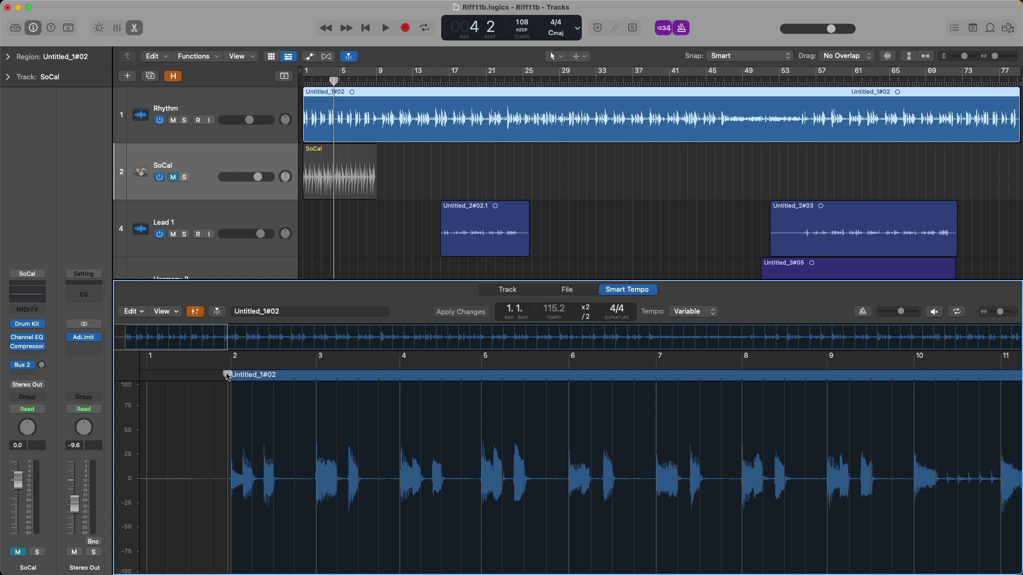
Move the playhead along the opening bars in the Smart Tempo editor to check the analyzed beat markers against the waveform
{"action": "left_click_drag", "start_coordinate": [228, 376], "coordinate": [396, 376]}
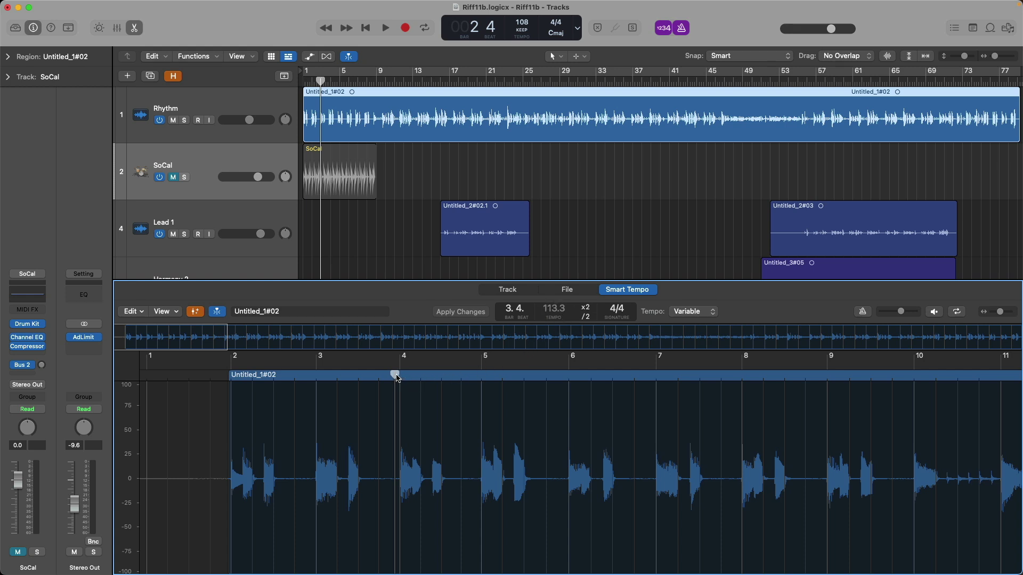
{"action": "left_click_drag", "start_coordinate": [395, 374], "coordinate": [667, 376]}
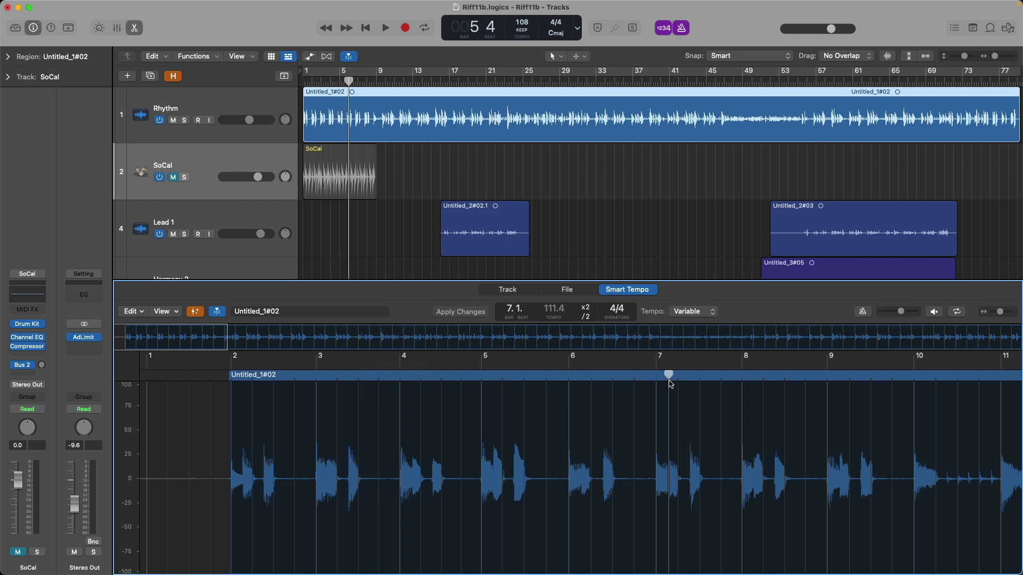
{"action": "key", "text": "super+Left"}
{"action": "key", "text": "super+Left"}
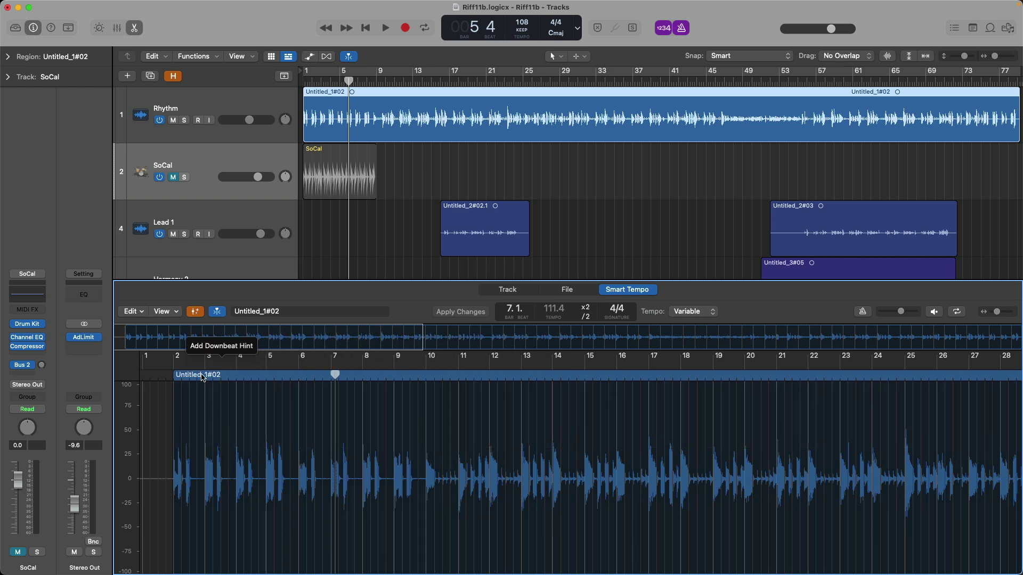
Turn on the Smart Tempo editor's metronome at a slightly lower volume and preview the Rhythm region from its first downbeat
{"action": "left_click", "coordinate": [175, 378]}
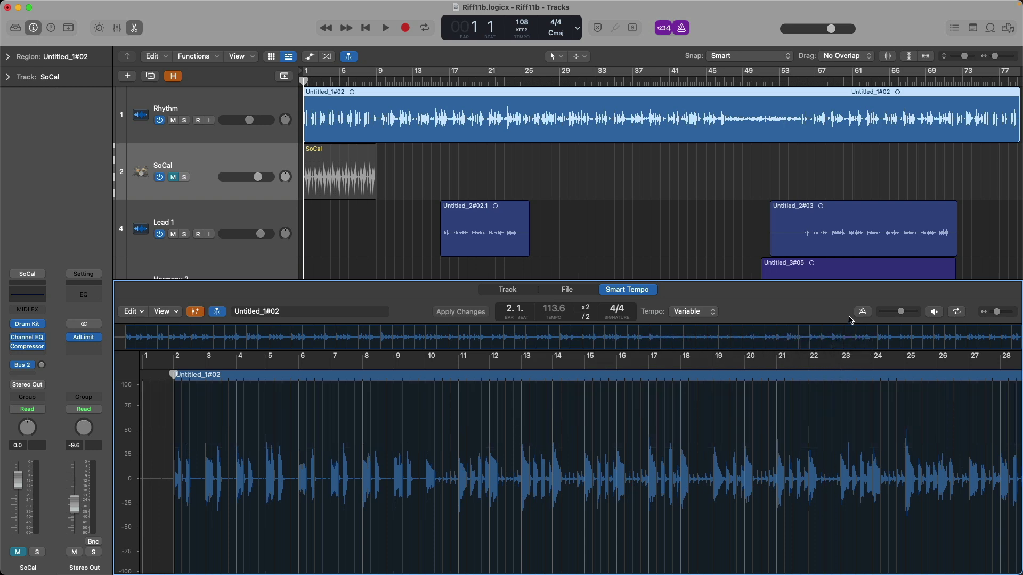
{"action": "left_click", "coordinate": [861, 312]}
{"action": "mouse_move", "coordinate": [901, 312]}
{"action": "left_mouse_down"}
{"action": "mouse_move", "coordinate": [919, 309]}
{"action": "mouse_move", "coordinate": [881, 313]}
{"action": "mouse_move", "coordinate": [901, 312]}
{"action": "left_mouse_up"}
{"action": "left_click", "coordinate": [932, 312]}
{"action": "mouse_move", "coordinate": [905, 314]}
{"action": "left_mouse_down"}
{"action": "mouse_move", "coordinate": [915, 315]}
{"action": "mouse_move", "coordinate": [889, 314]}
{"action": "mouse_move", "coordinate": [900, 315]}
{"action": "left_mouse_up"}
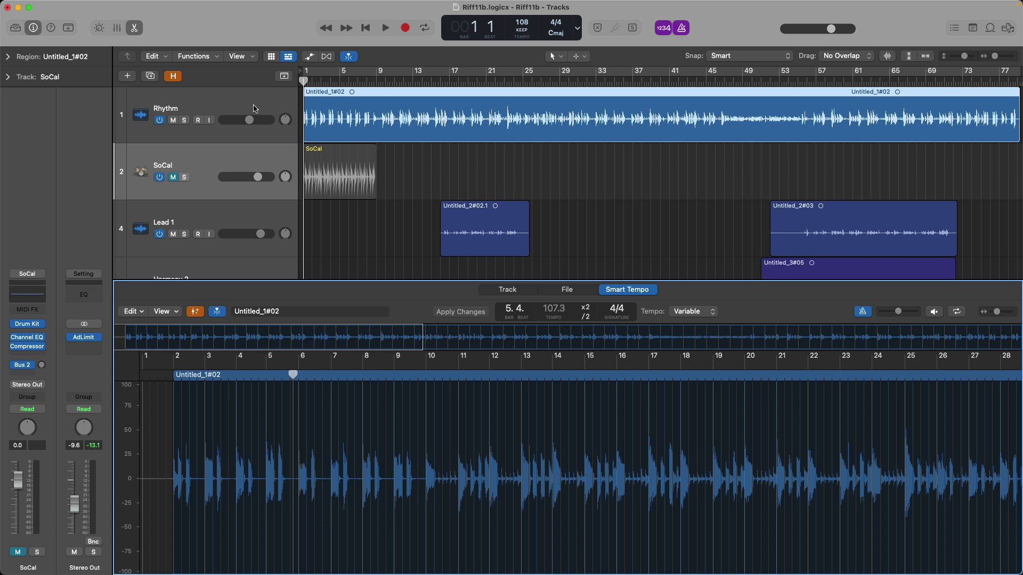
Show the global tracks and apply the Rhythm region's tempo to the project, aligning the downbeat and maintaining other regions' relative positions
{"action": "left_click", "coordinate": [254, 109]}
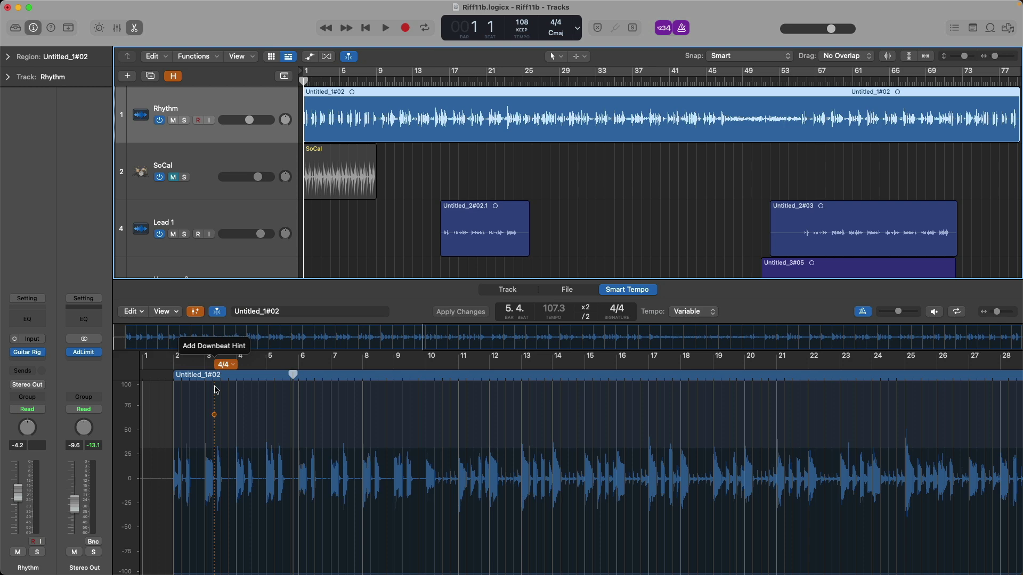
{"action": "left_click", "coordinate": [283, 76]}
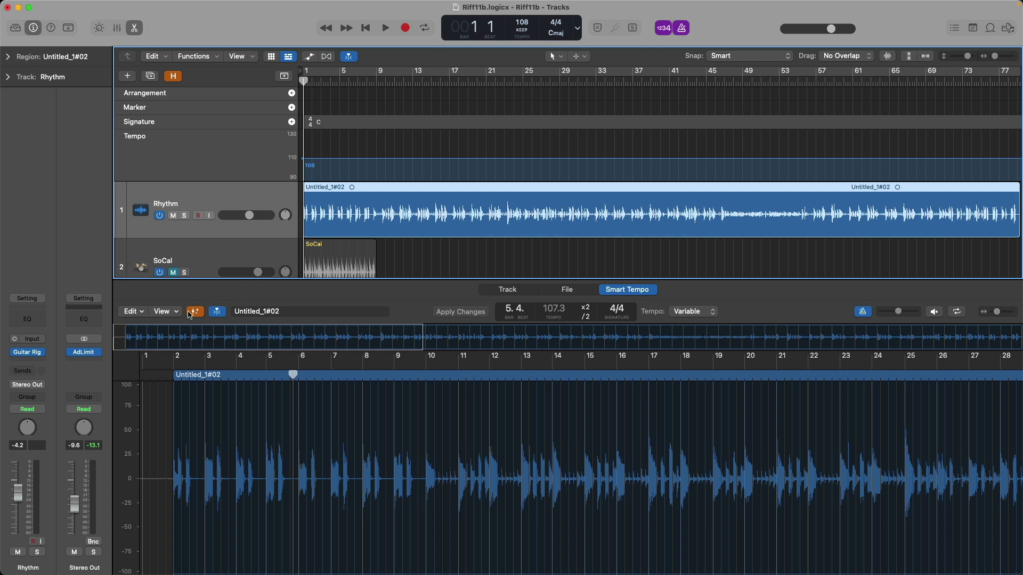
{"action": "left_click", "coordinate": [143, 312]}
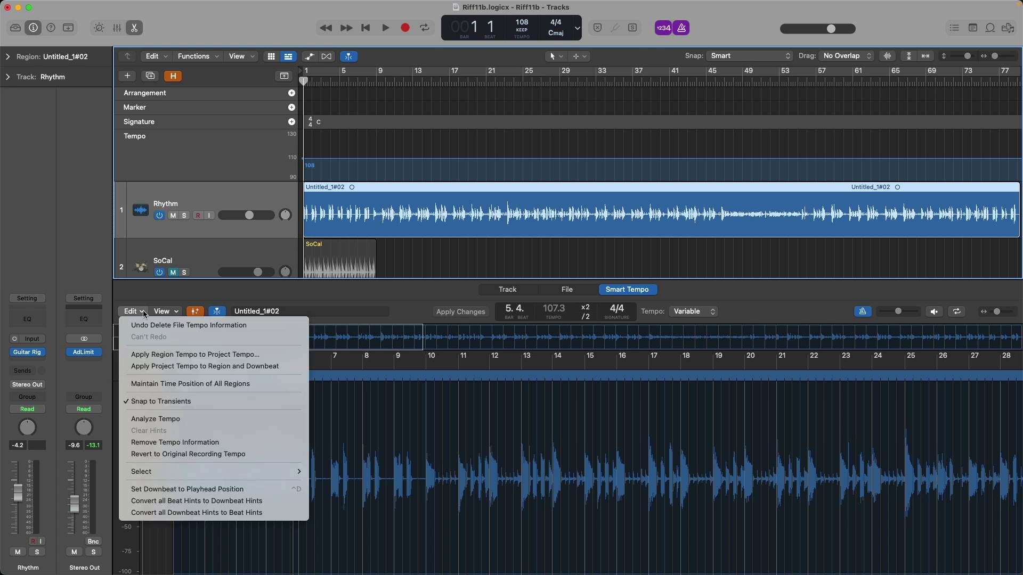
{"action": "left_click", "coordinate": [141, 355]}
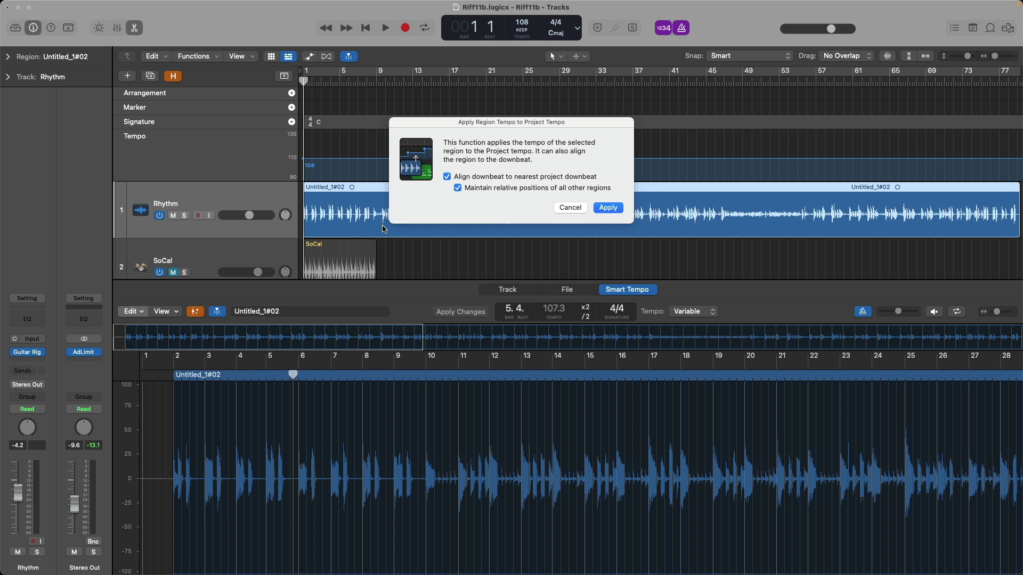
{"action": "left_click", "coordinate": [607, 208]}
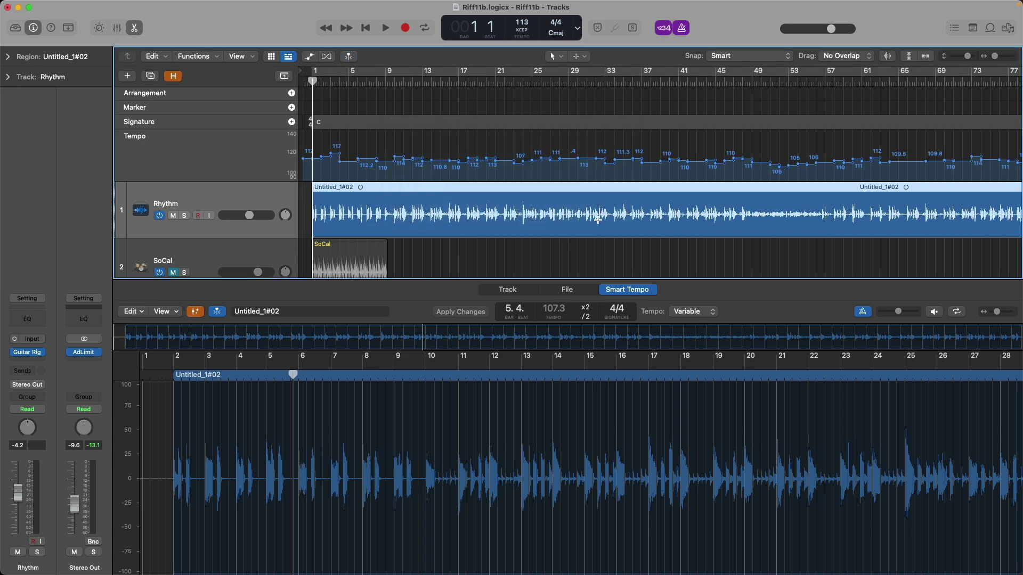
Play the Rhythm region from bar 1 with the project metronome and examine its new tempo changes in the Tempo track
{"action": "left_click", "coordinate": [593, 243]}
{"action": "key", "text": "super+Left"}
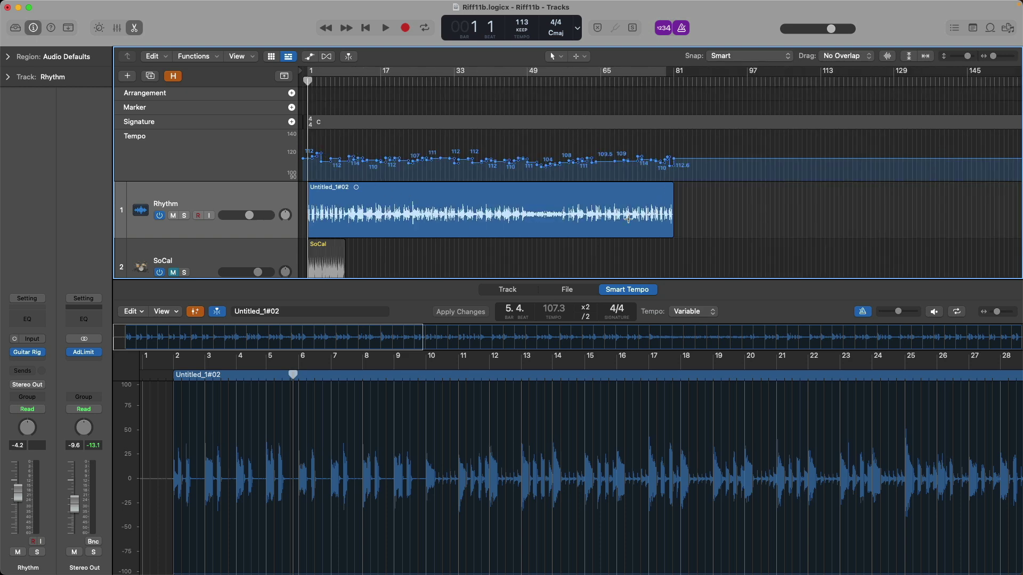
{"action": "left_click_drag", "start_coordinate": [354, 219], "coordinate": [284, 176]}
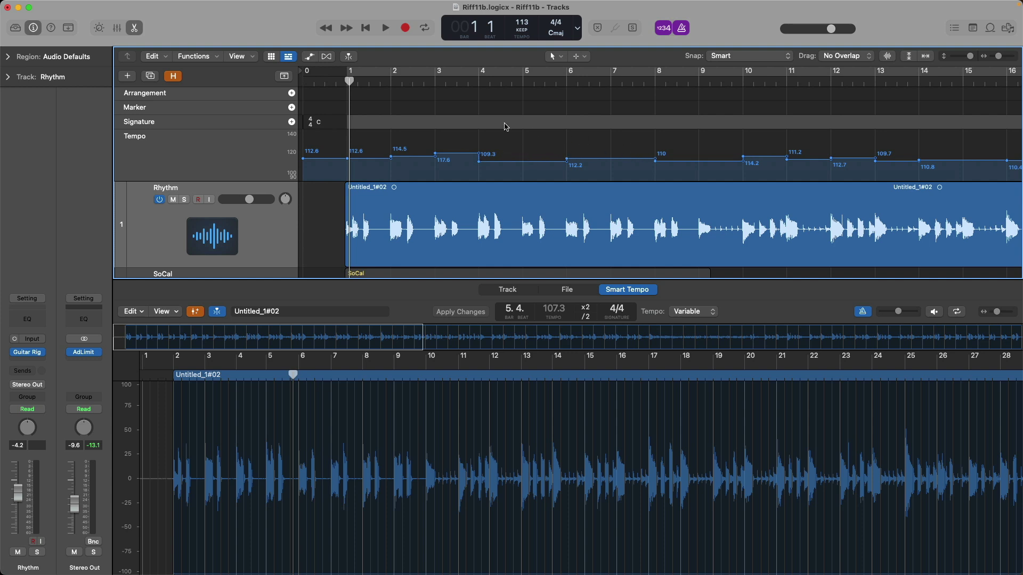
{"action": "left_click", "coordinate": [346, 81]}
{"action": "key", "text": "super+f"}
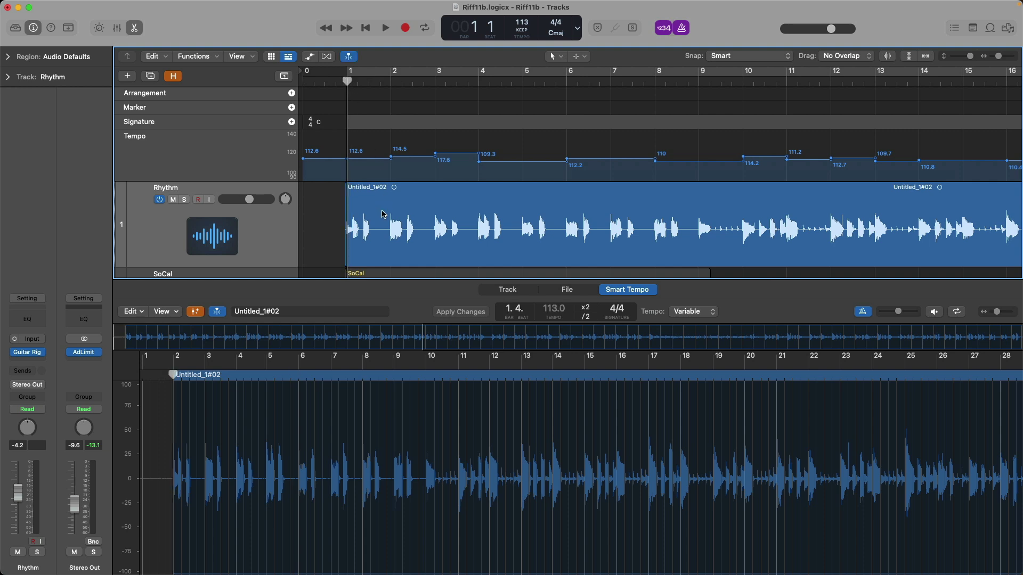
{"action": "key", "text": "space"}
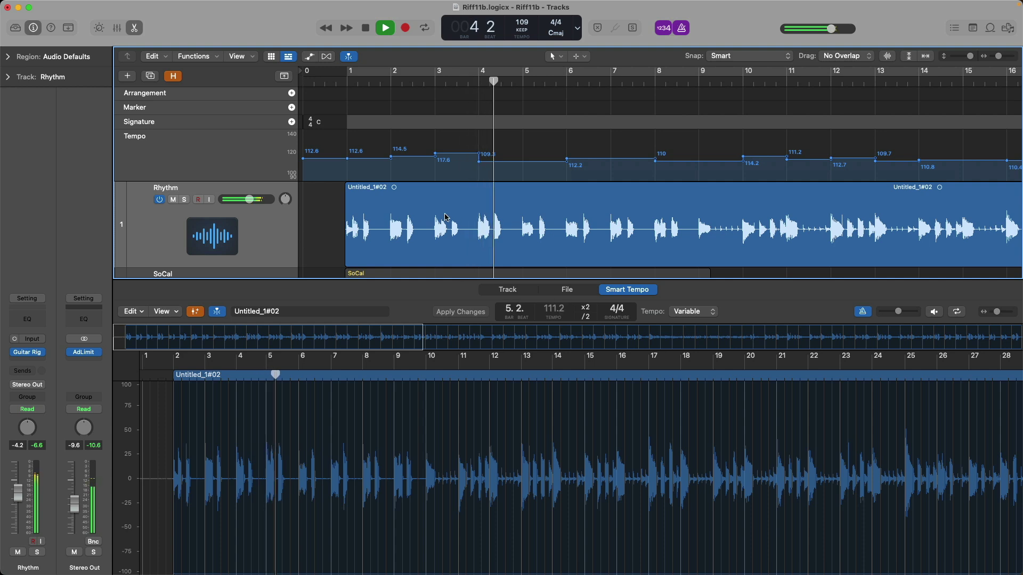
{"action": "key", "text": "space"}
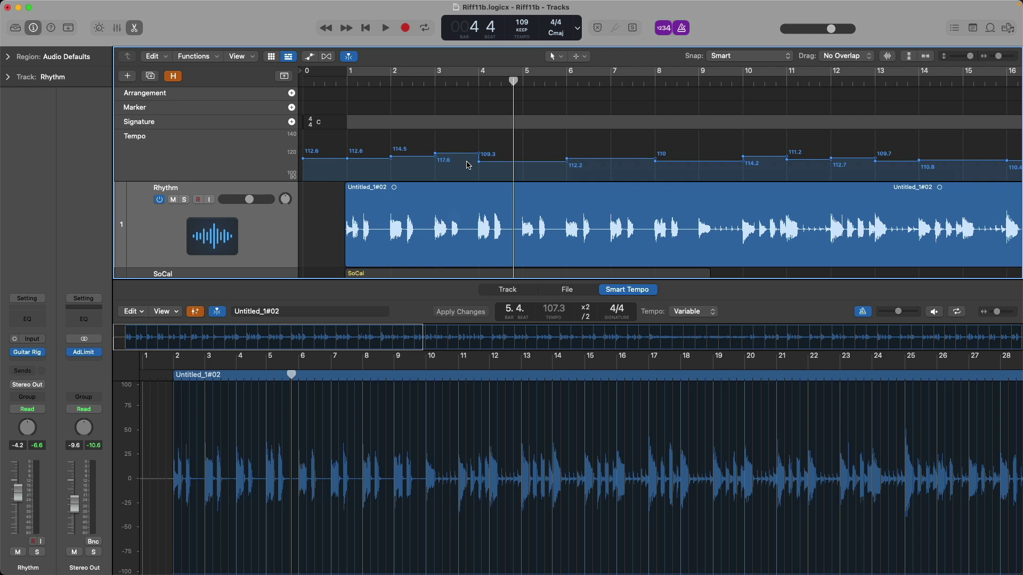
{"action": "key", "text": "z"}
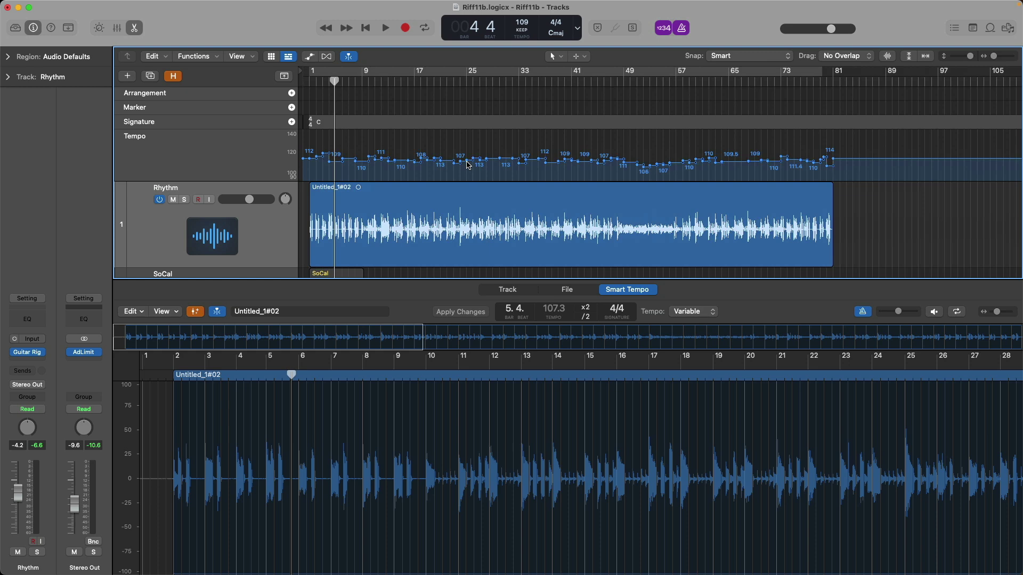
Set the Export Tempo Resolution to Beats in the Smart Tempo project settings and close the settings
{"action": "left_click", "coordinate": [524, 35]}
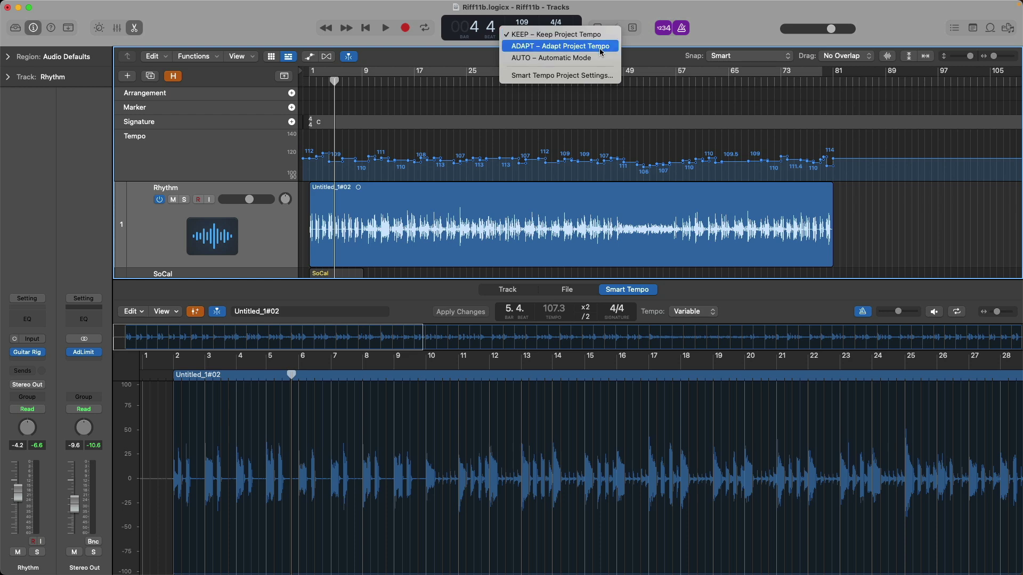
{"action": "left_click", "coordinate": [599, 77]}
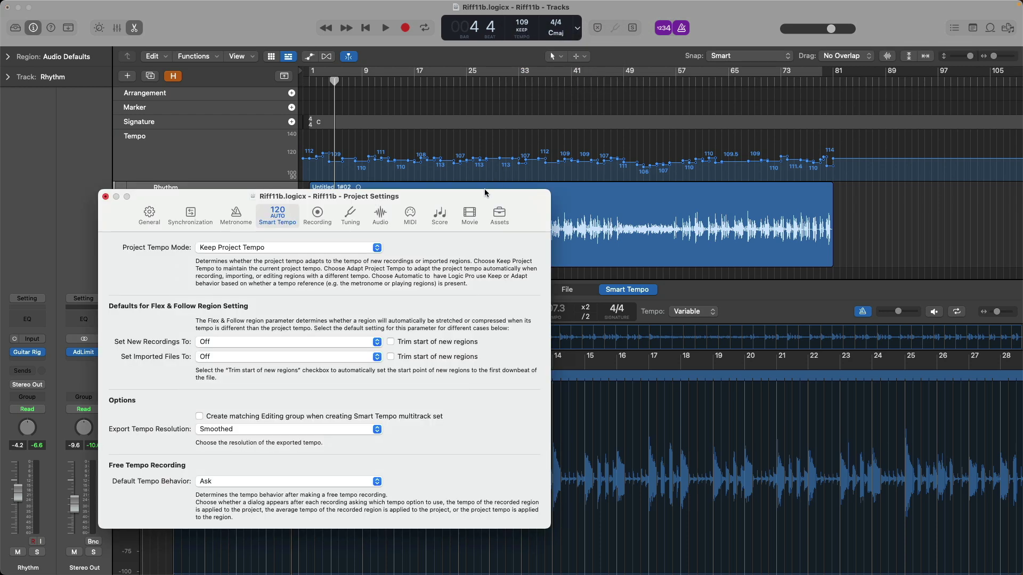
{"action": "left_click_drag", "start_coordinate": [485, 189], "coordinate": [641, 78]}
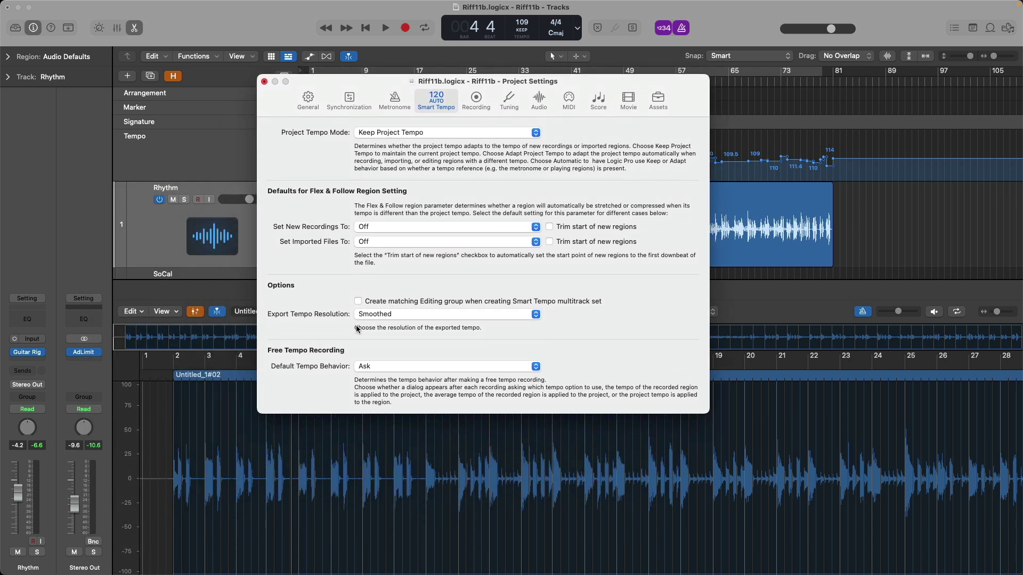
{"action": "left_click", "coordinate": [403, 320]}
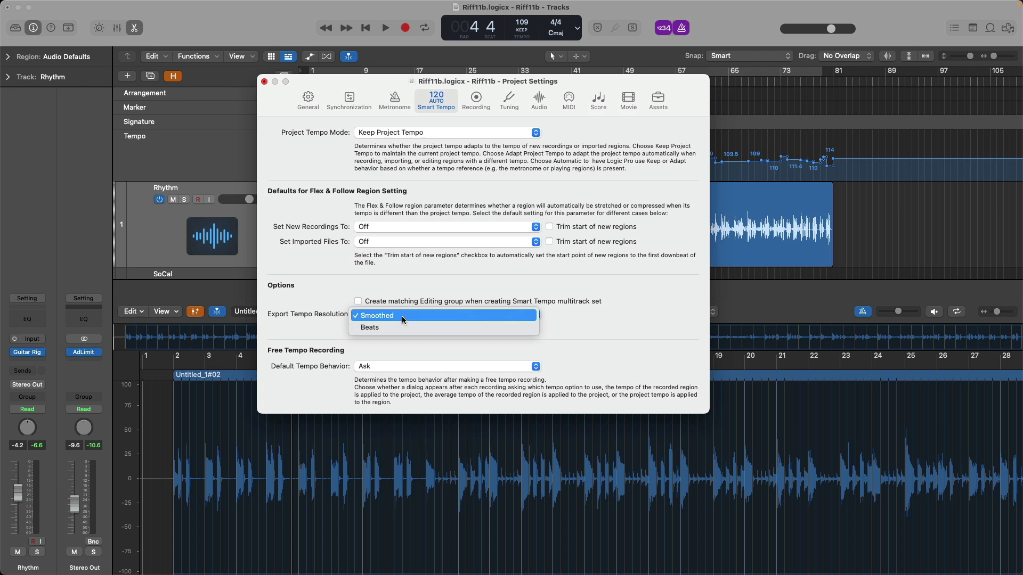
{"action": "left_click", "coordinate": [402, 327]}
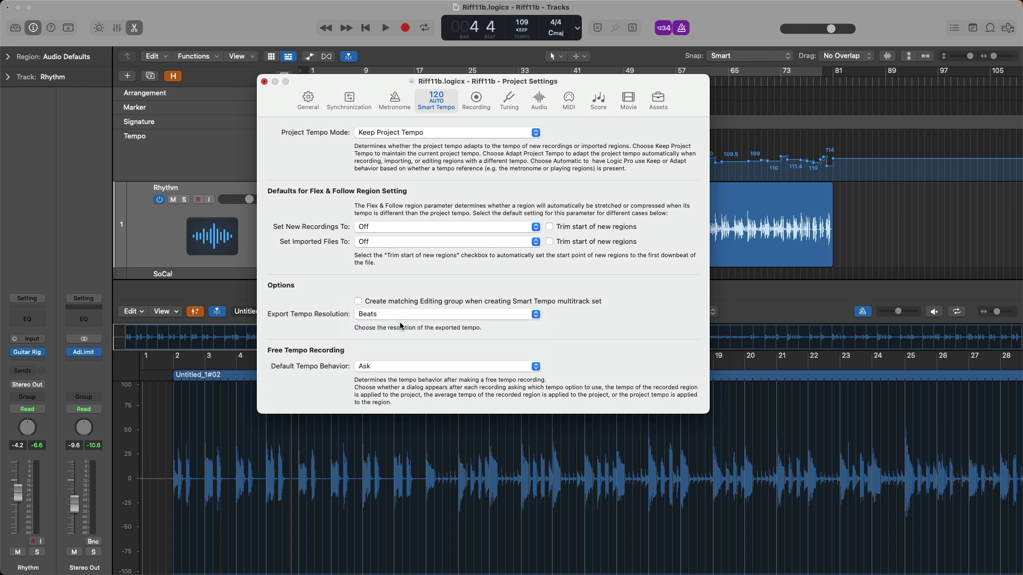
{"action": "left_click", "coordinate": [264, 82]}
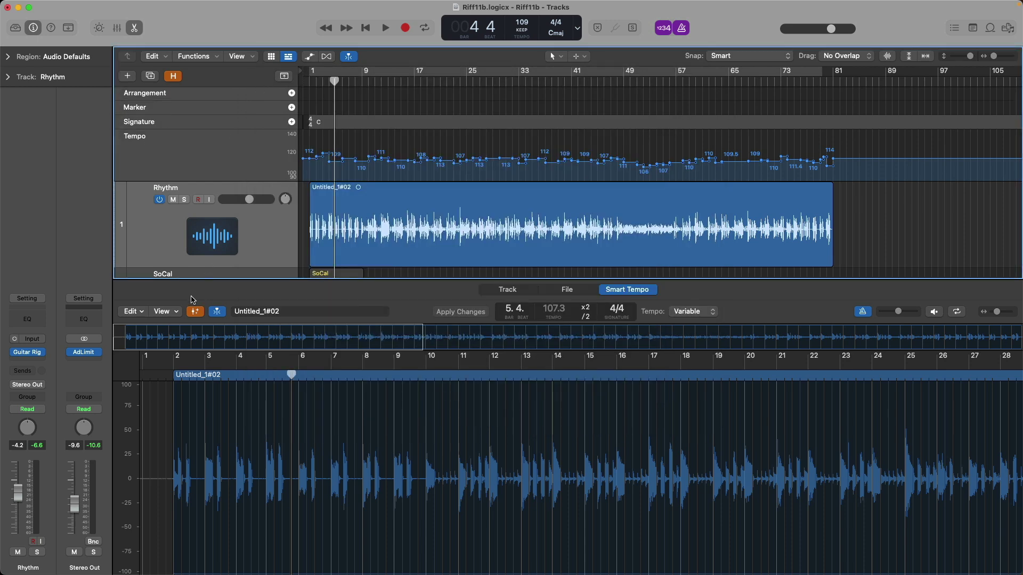
Reapply the Rhythm region's tempo to the project at beat resolution, keeping downbeat alignment and relative positions of other regions enabled
{"action": "left_click", "coordinate": [133, 311]}
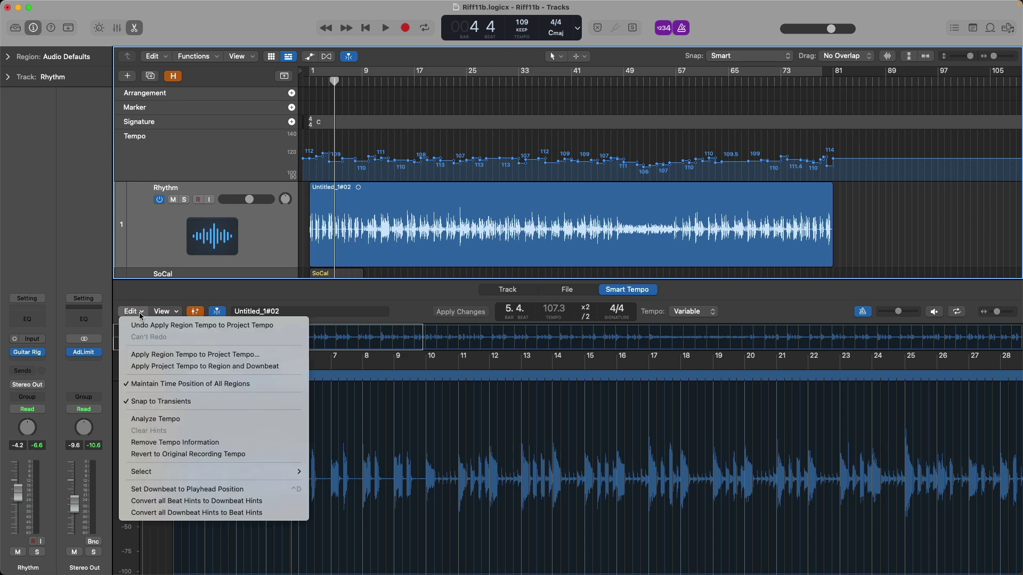
{"action": "left_click", "coordinate": [130, 355]}
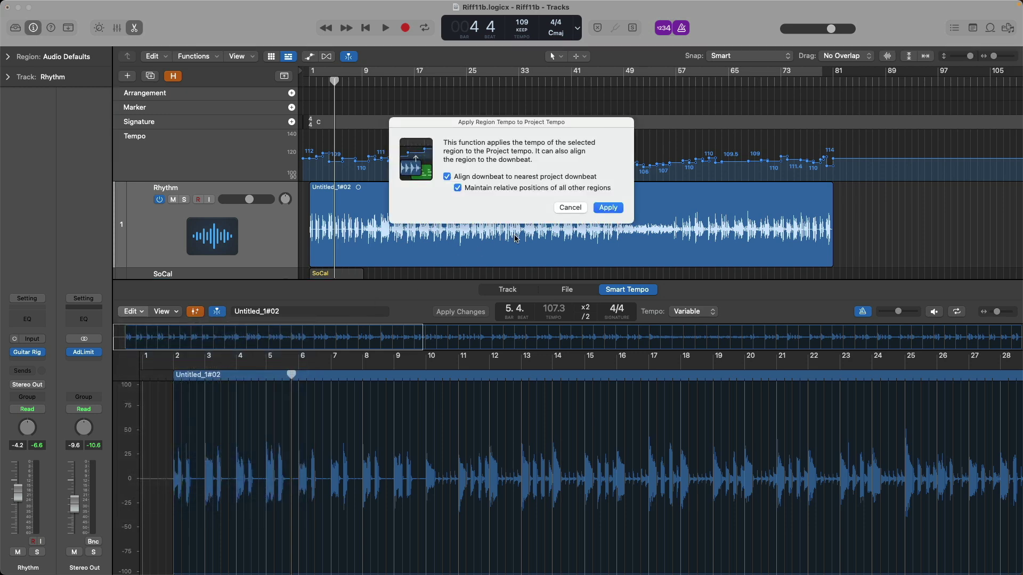
{"action": "left_click", "coordinate": [601, 213]}
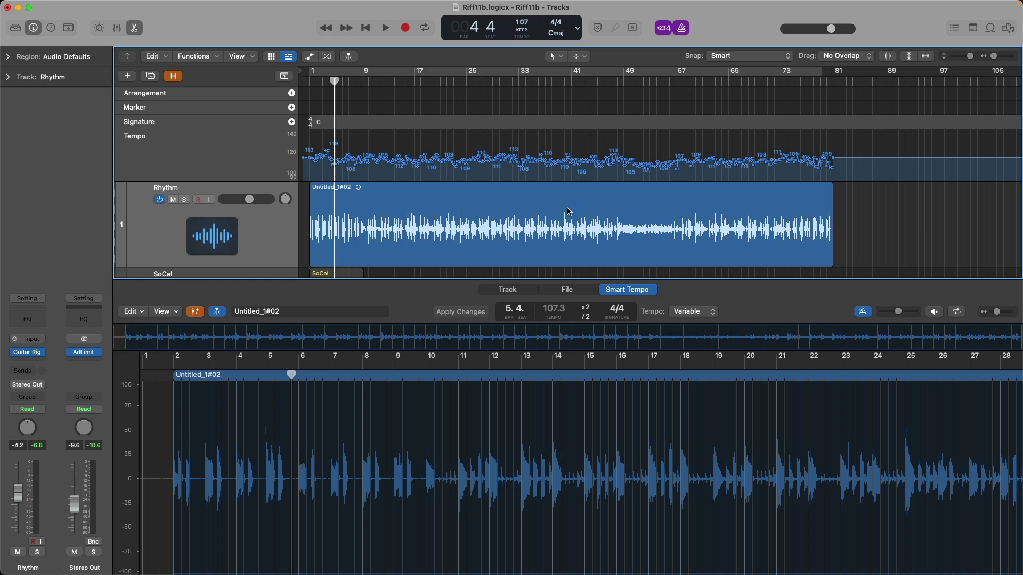
Play the opening bars of the Rhythm region from bar 1 and examine the beat-by-beat tempo changes along the Tempo track
{"action": "scroll", "coordinate": [299, 183], "scroll_direction": "up", "scroll_amount": 5}
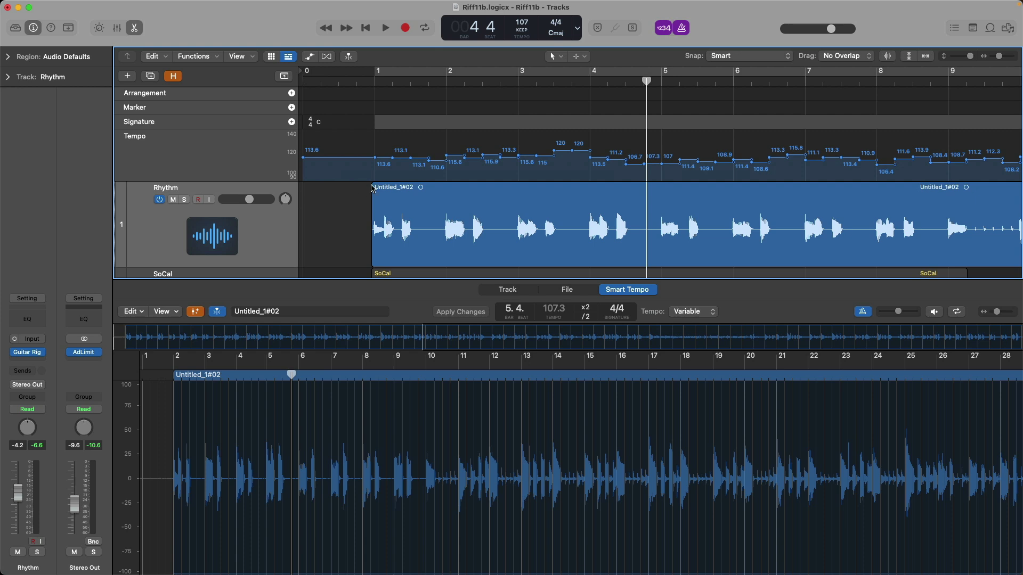
{"action": "double_click", "coordinate": [376, 79]}
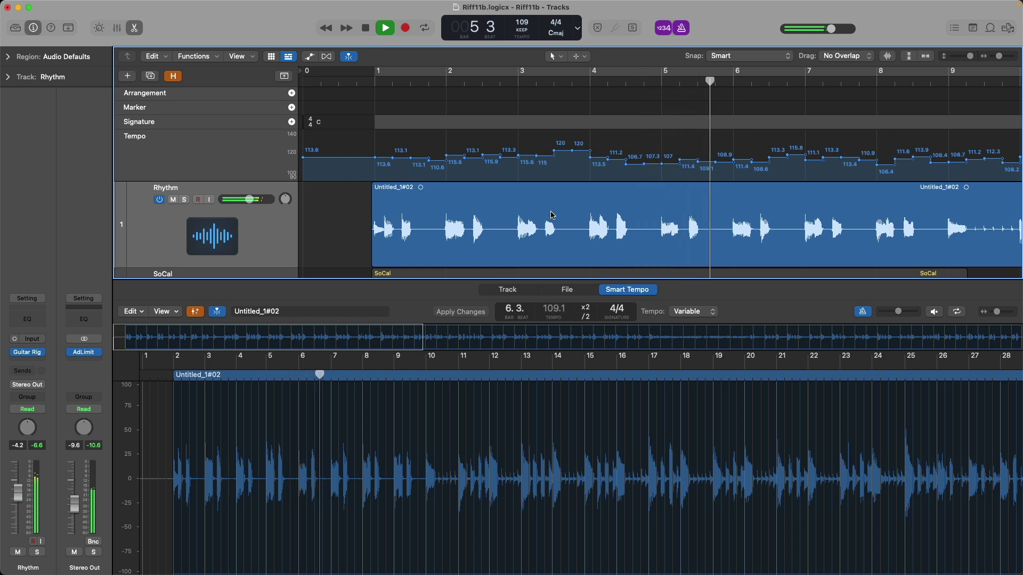
{"action": "key", "text": "space"}
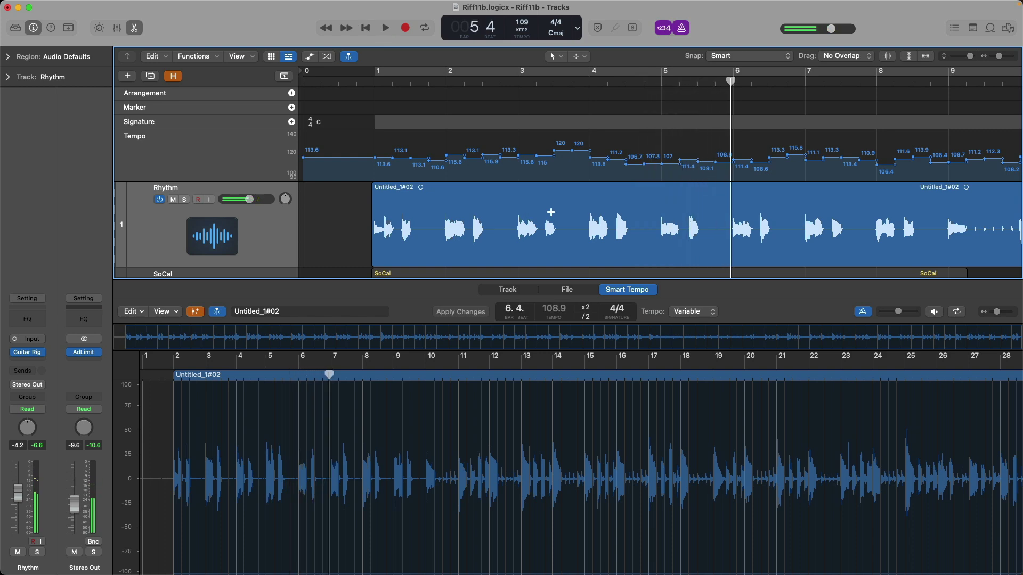
{"action": "scroll", "coordinate": [552, 215], "scroll_direction": "down", "scroll_amount": 5}
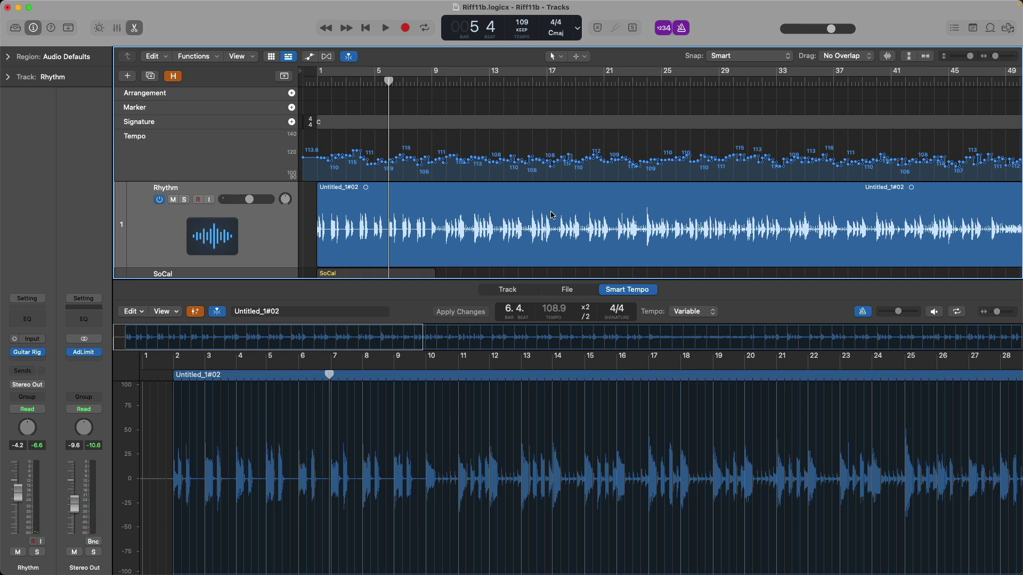
{"action": "scroll", "coordinate": [552, 215], "scroll_direction": "right", "scroll_amount": 8}
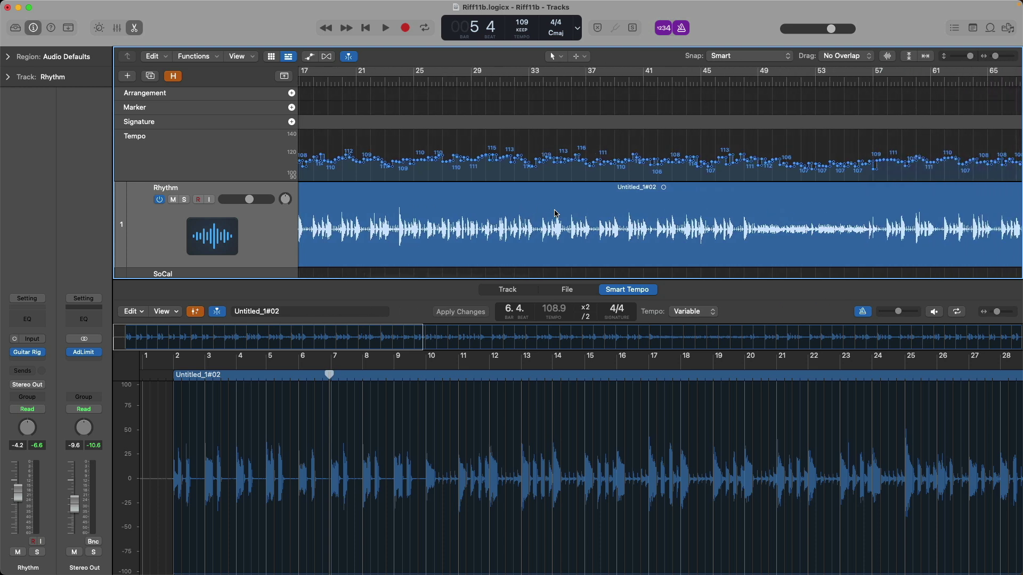
{"action": "scroll", "coordinate": [555, 213], "scroll_direction": "right", "scroll_amount": 2}
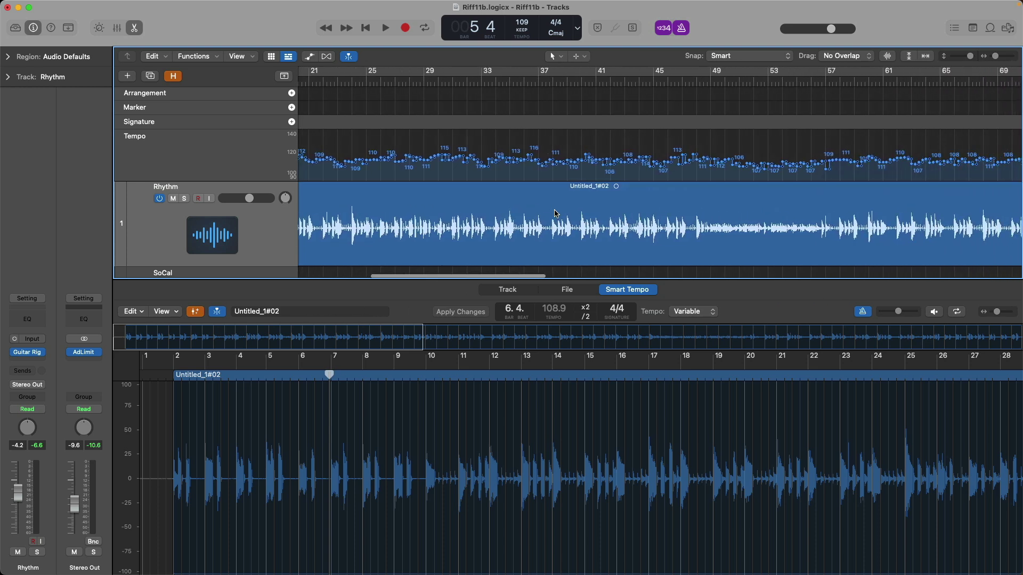
Hide the Smart Tempo editor, unmute the SoCal drummer track and play the project from bar 1
{"action": "key", "text": "e"}
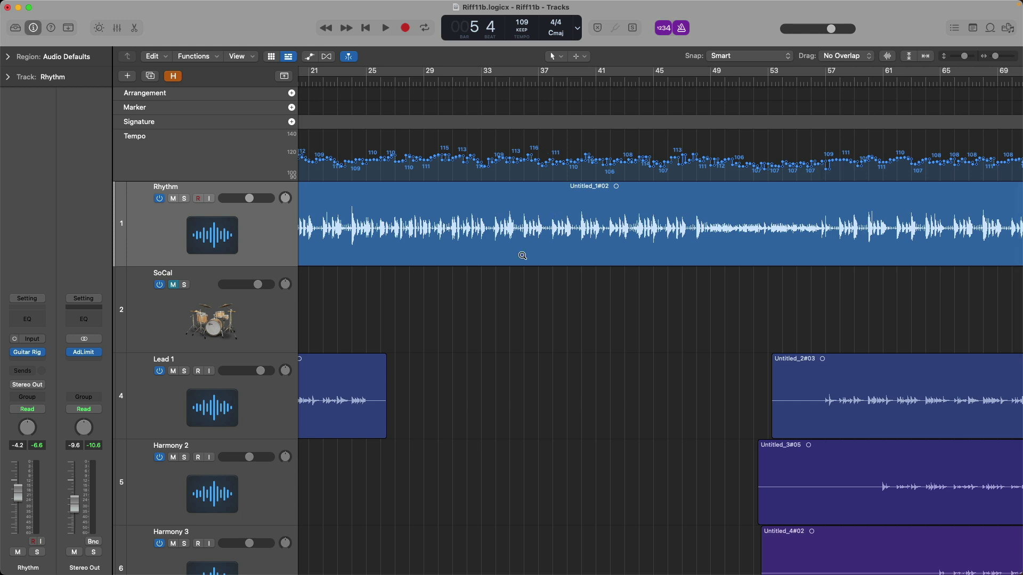
{"action": "key", "text": "super+Left"}
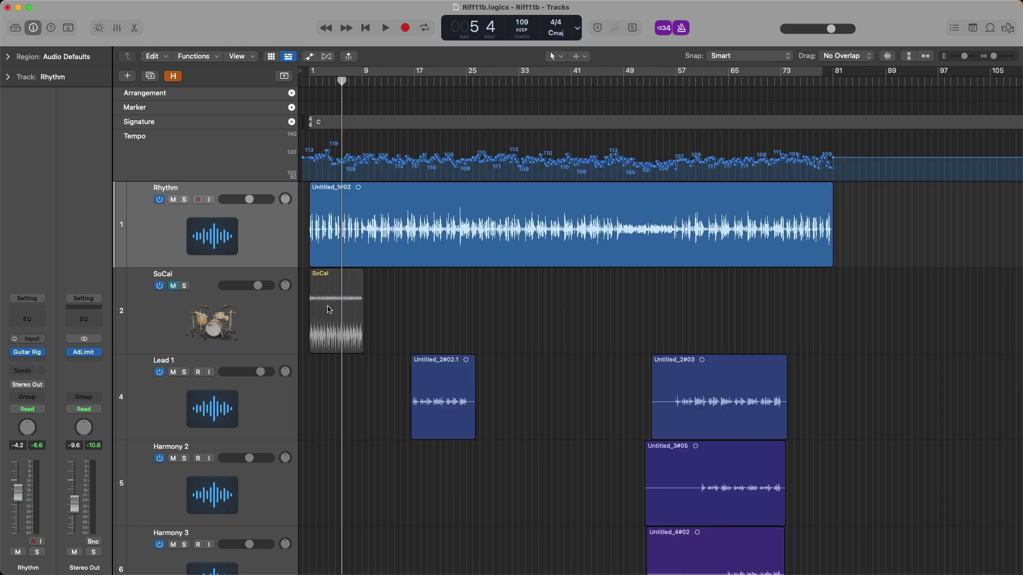
{"action": "left_click", "coordinate": [173, 285]}
{"action": "left_click", "coordinate": [310, 82]}
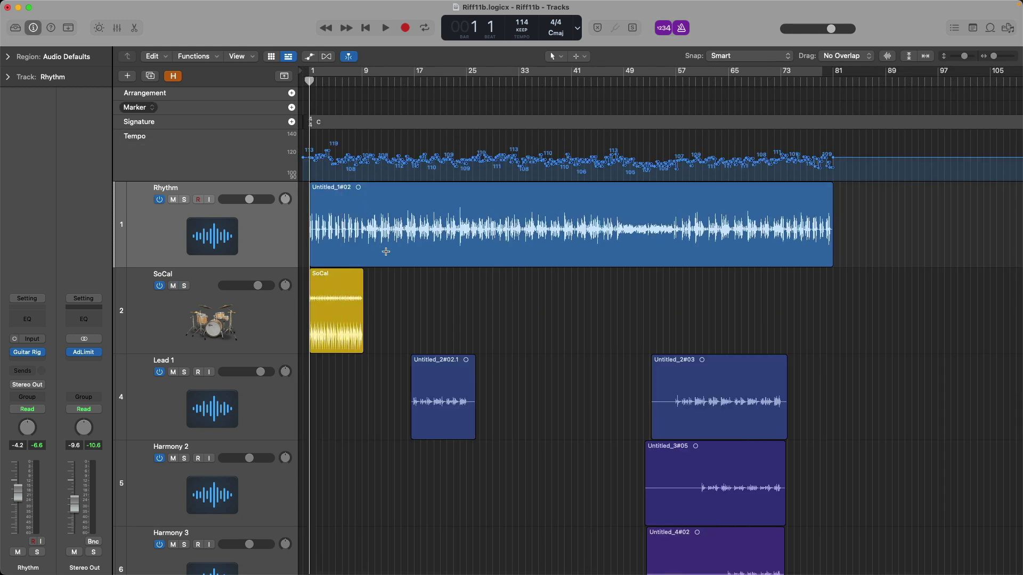
{"action": "key", "text": "space"}
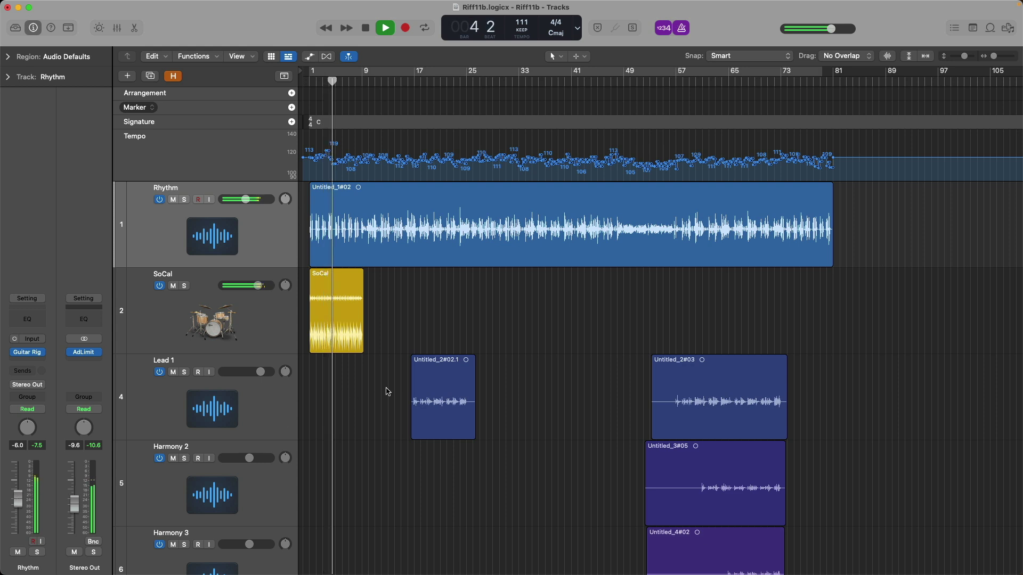
Stop playback and mute the SoCal drummer track
{"action": "scroll", "coordinate": [313, 219], "scroll_direction": "up", "scroll_amount": 5}
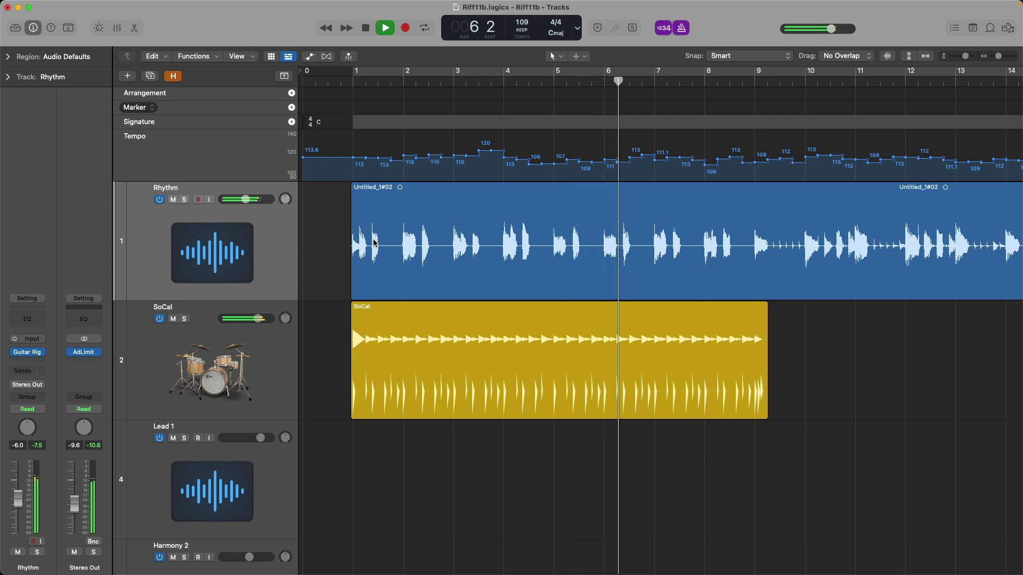
{"action": "key", "text": "space"}
{"action": "key", "text": "z"}
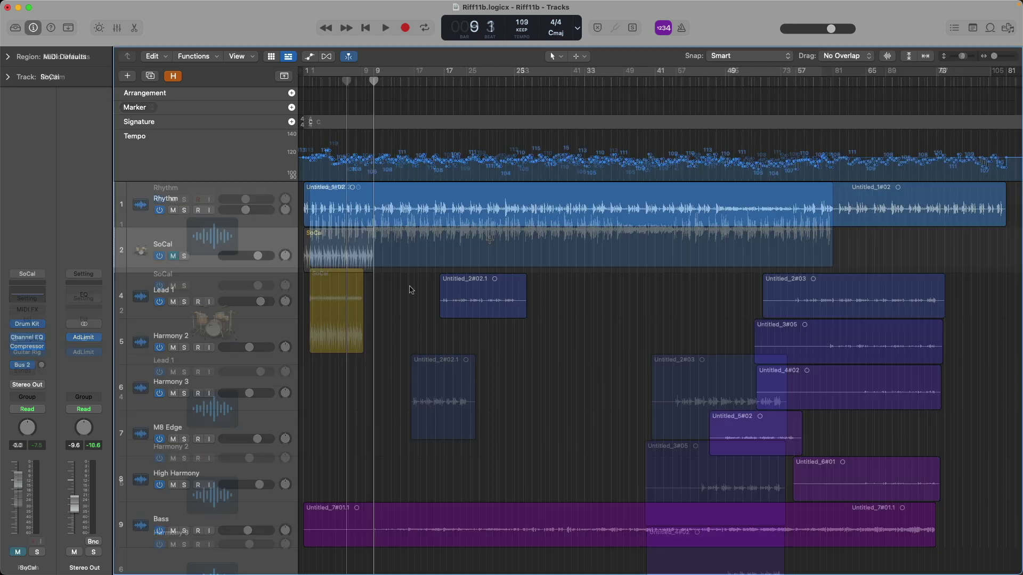
{"action": "key", "text": "ctrl+m"}
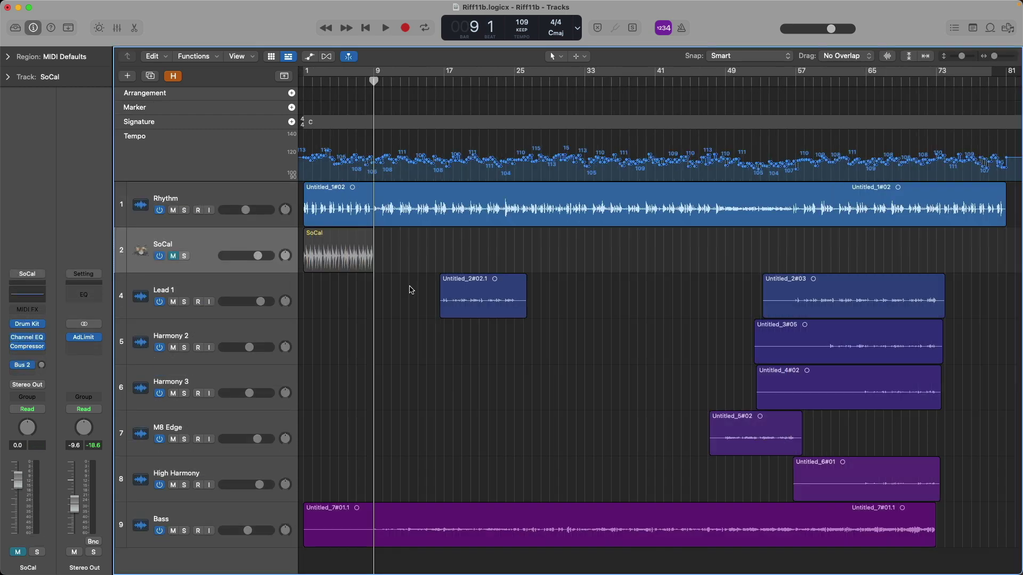
Add the Acoustic Layers Beat 01 loop at bar 9 on a new track and move that track directly below Rhythm
{"action": "key", "text": "o"}
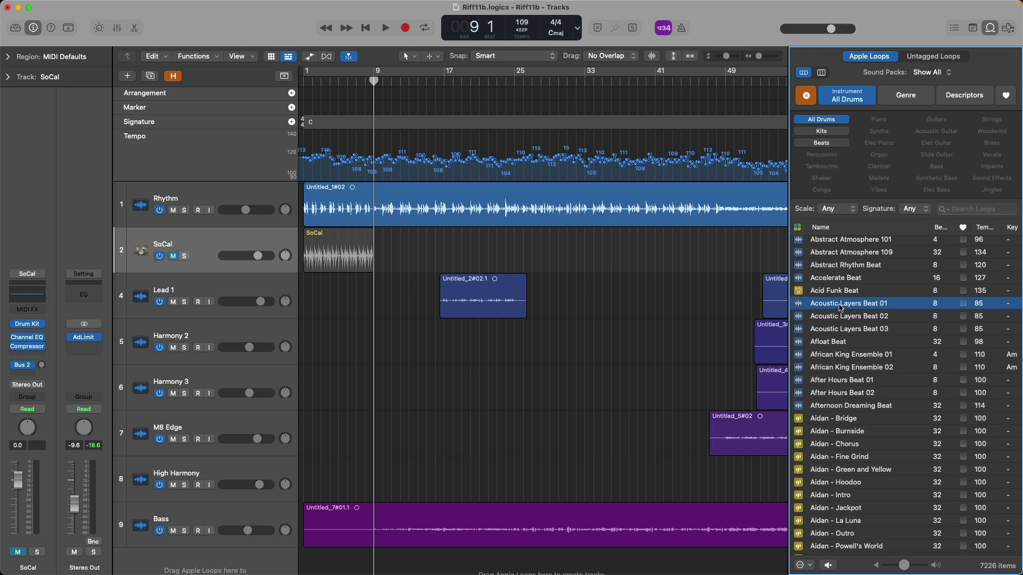
{"action": "left_click_drag", "start_coordinate": [840, 305], "coordinate": [379, 559]}
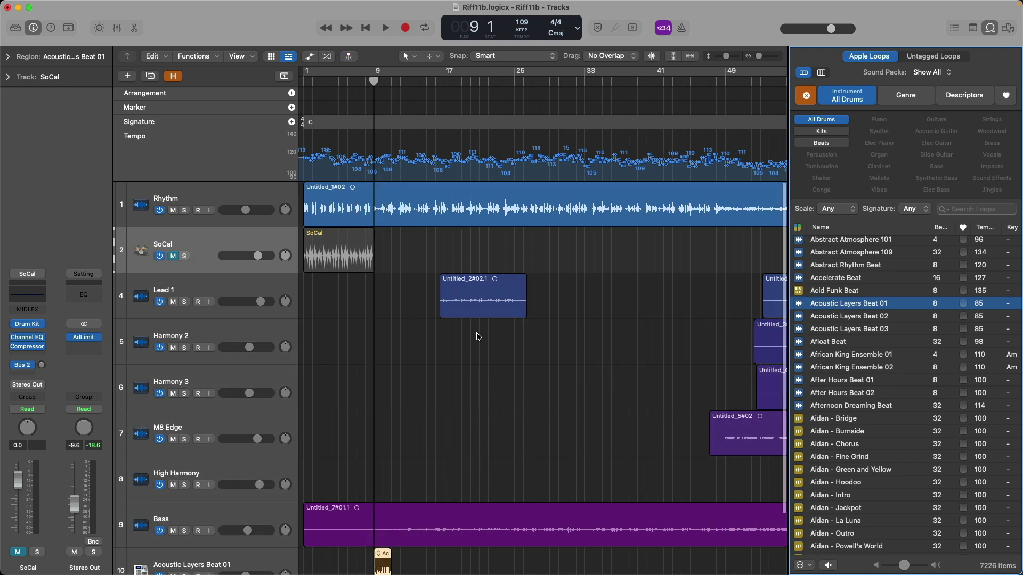
{"action": "scroll", "coordinate": [479, 337], "scroll_direction": "down", "scroll_amount": 3}
{"action": "left_click_drag", "start_coordinate": [274, 486], "coordinate": [266, 224]}
{"action": "scroll", "coordinate": [258, 281], "scroll_direction": "up", "scroll_amount": 2}
{"action": "left_click_drag", "start_coordinate": [258, 281], "coordinate": [398, 234]}
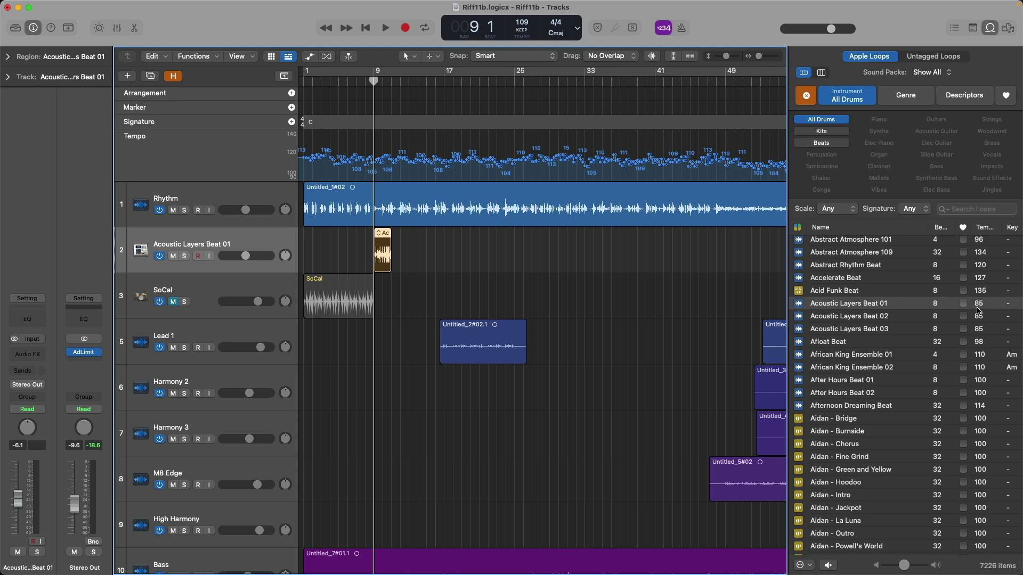
Loop the Acoustic Layers Beat 01 region and play it with the Rhythm track from bar 9, with the loop track's volume at -1.4 dB
{"action": "left_click_drag", "start_coordinate": [353, 225], "coordinate": [418, 295]}
{"action": "scroll", "coordinate": [159, 390], "scroll_direction": "down", "scroll_amount": 1}
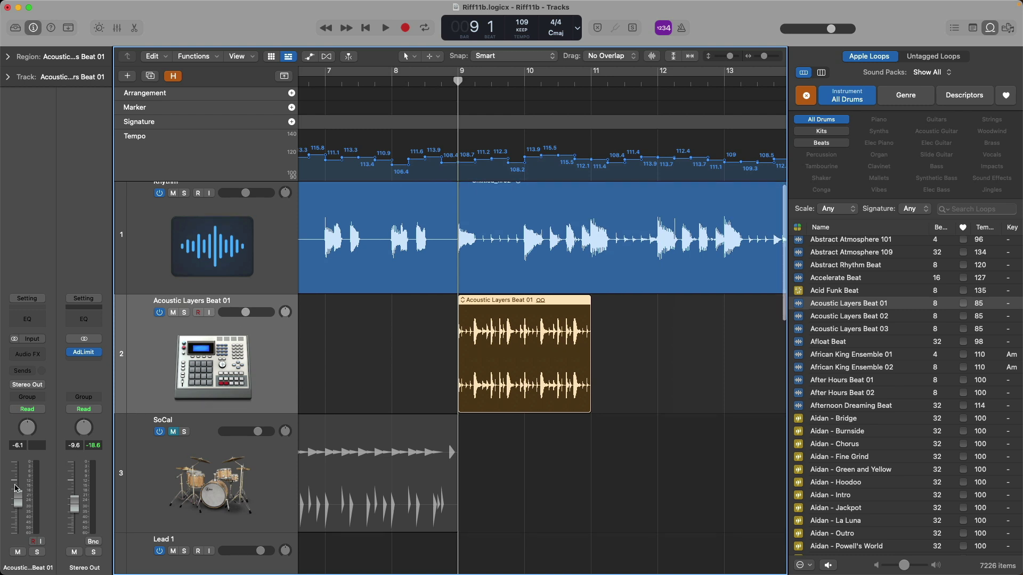
{"action": "key", "text": "space"}
{"action": "key", "text": "l"}
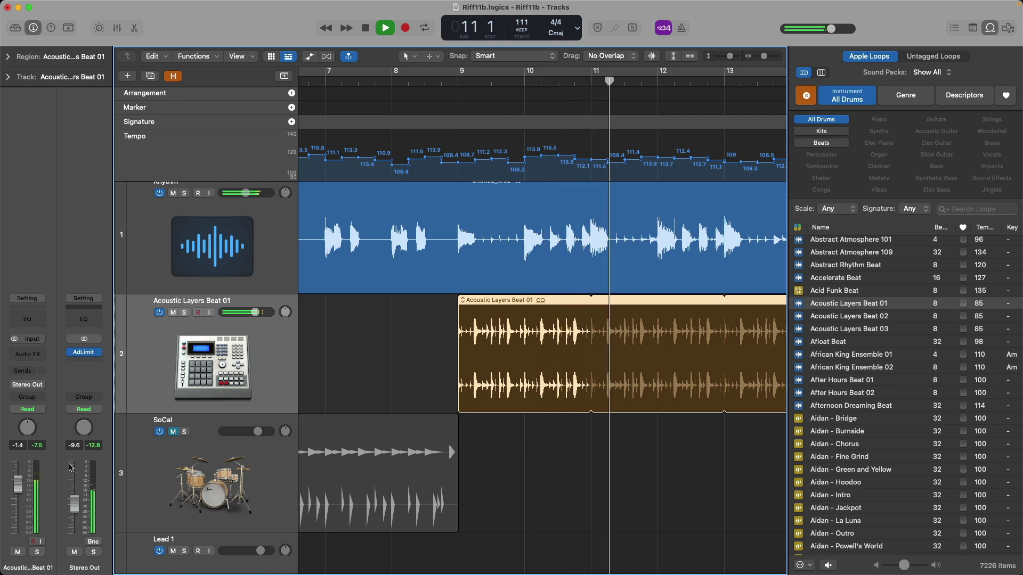
{"action": "key", "text": "o"}
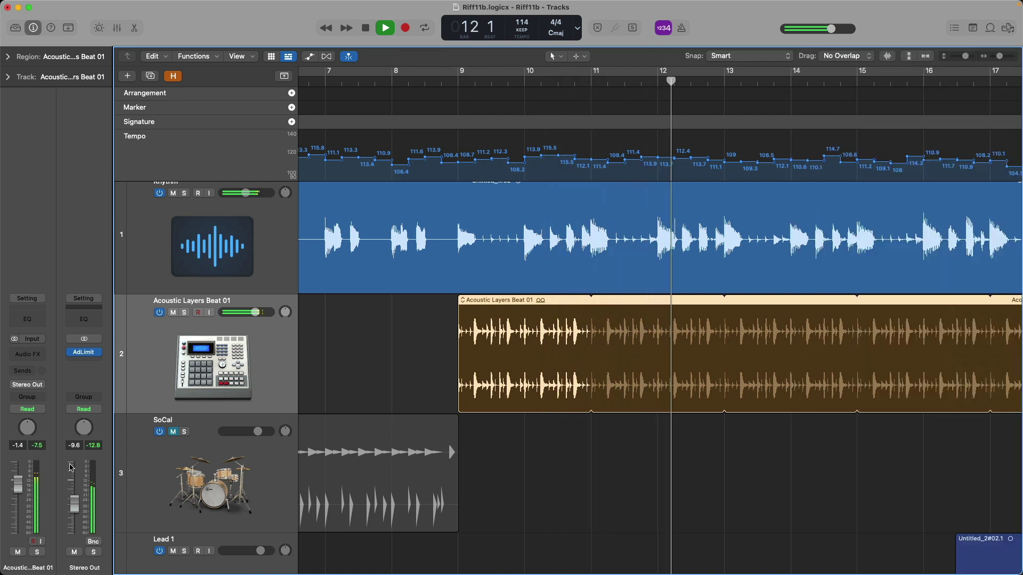
{"action": "scroll", "coordinate": [416, 429], "scroll_direction": "right", "scroll_amount": 5}
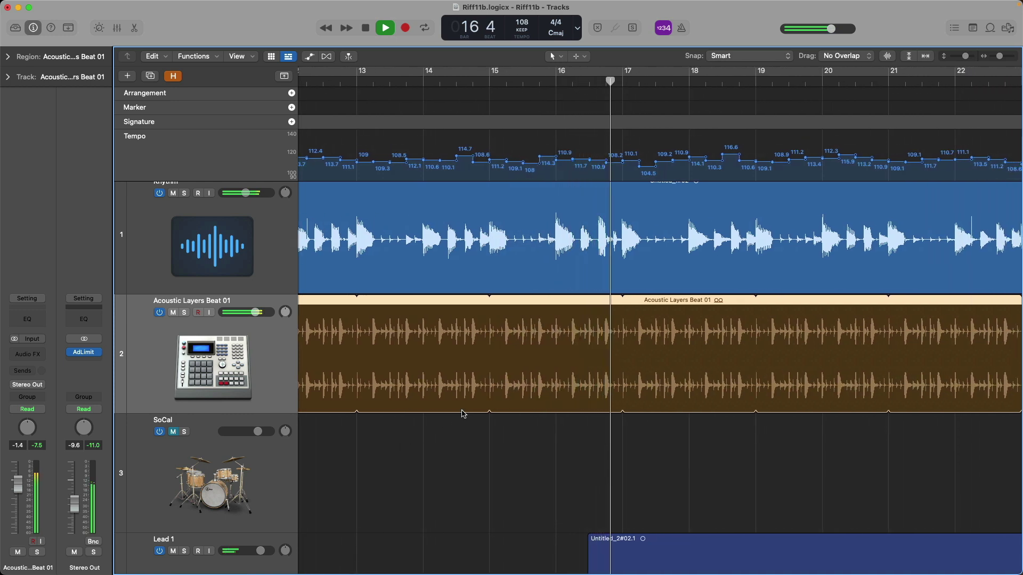
{"action": "key", "text": "space"}
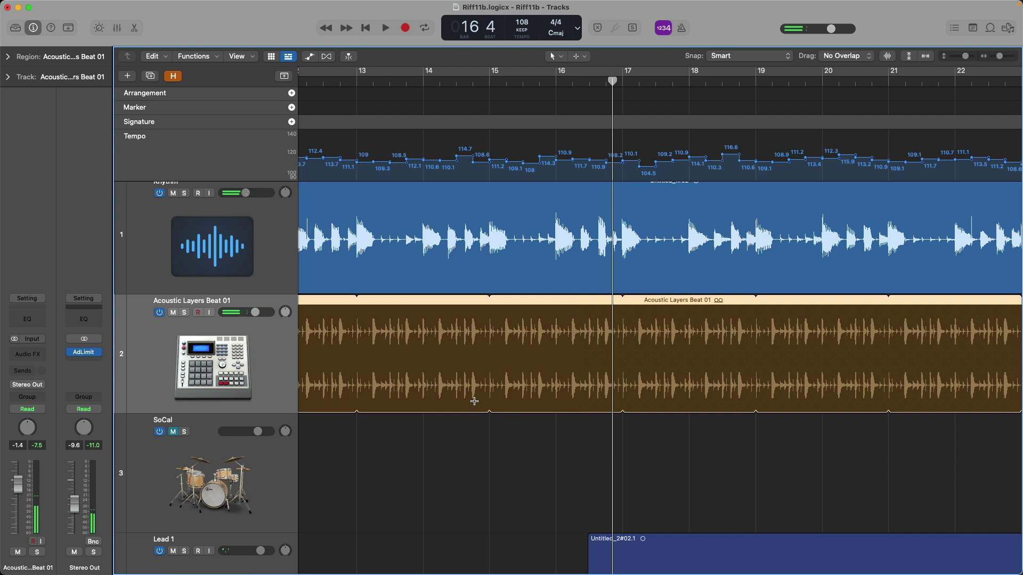
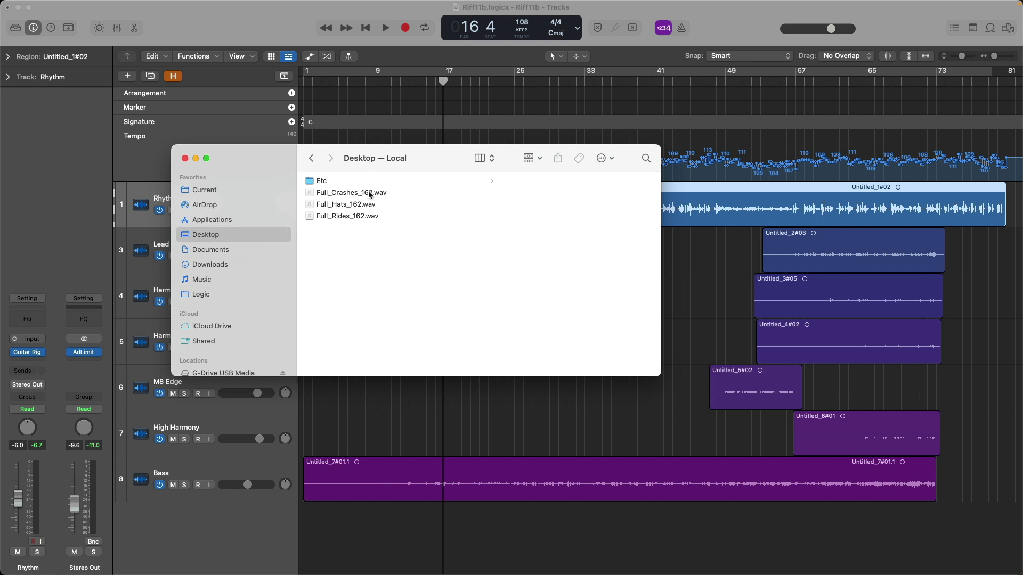
Preview Full_Crashes_162.wav, Full_Hats_162.wav and Full_Rides_162.wav from the Desktop folder in Finder
{"action": "left_click", "coordinate": [369, 194]}
{"action": "key", "text": "space"}
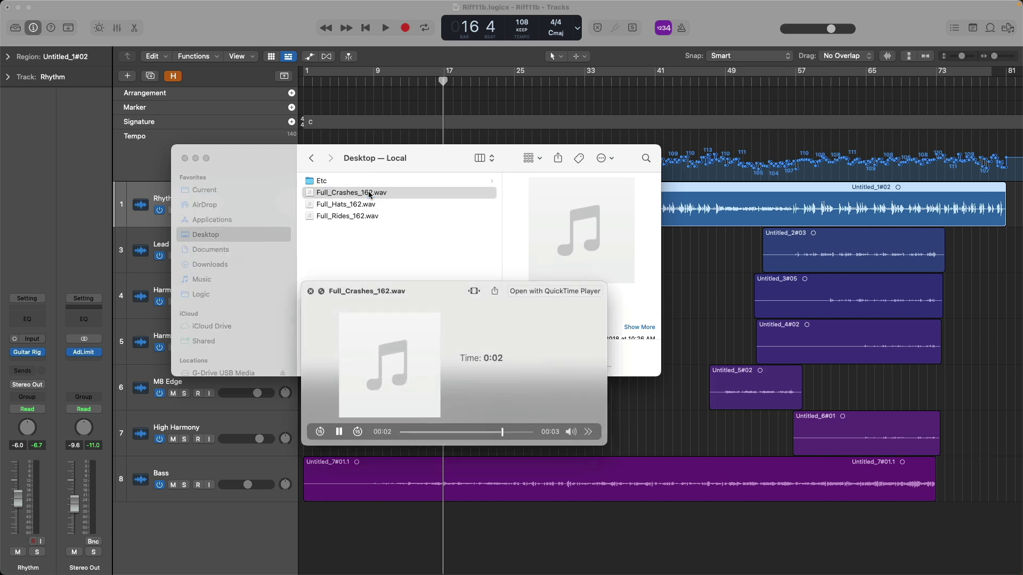
{"action": "key", "text": "Down"}
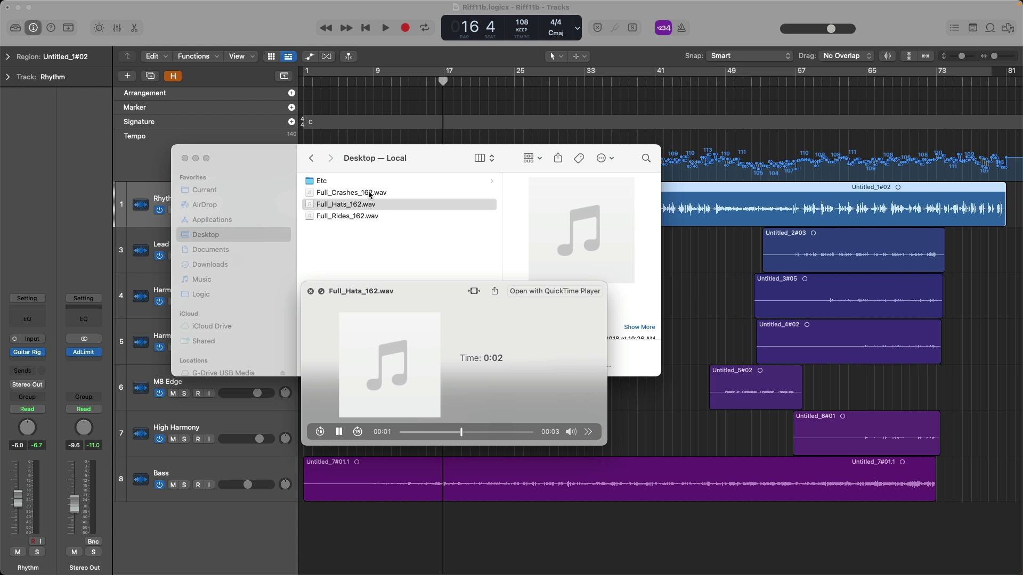
{"action": "key", "text": "Down"}
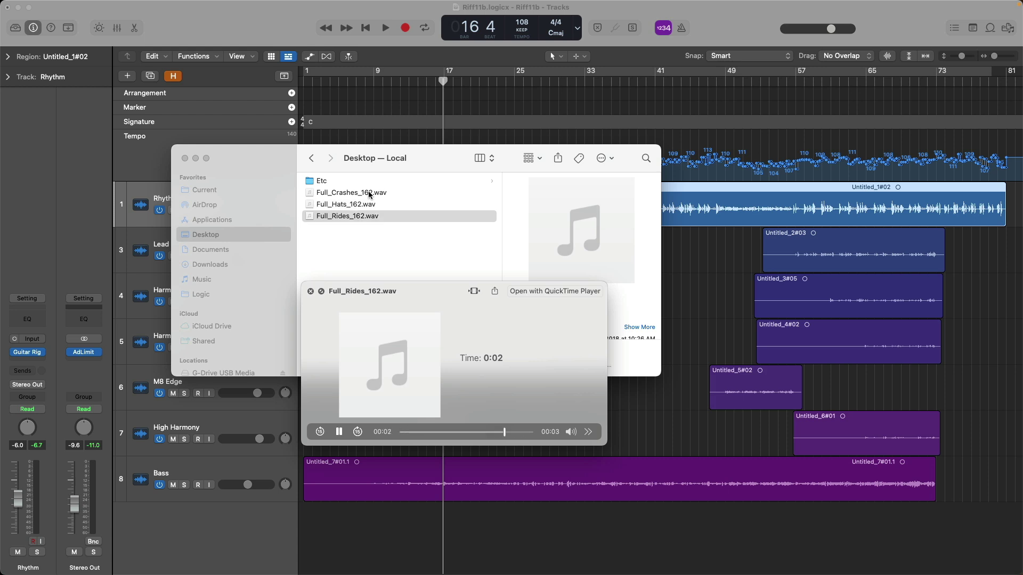
{"action": "key", "text": "space"}
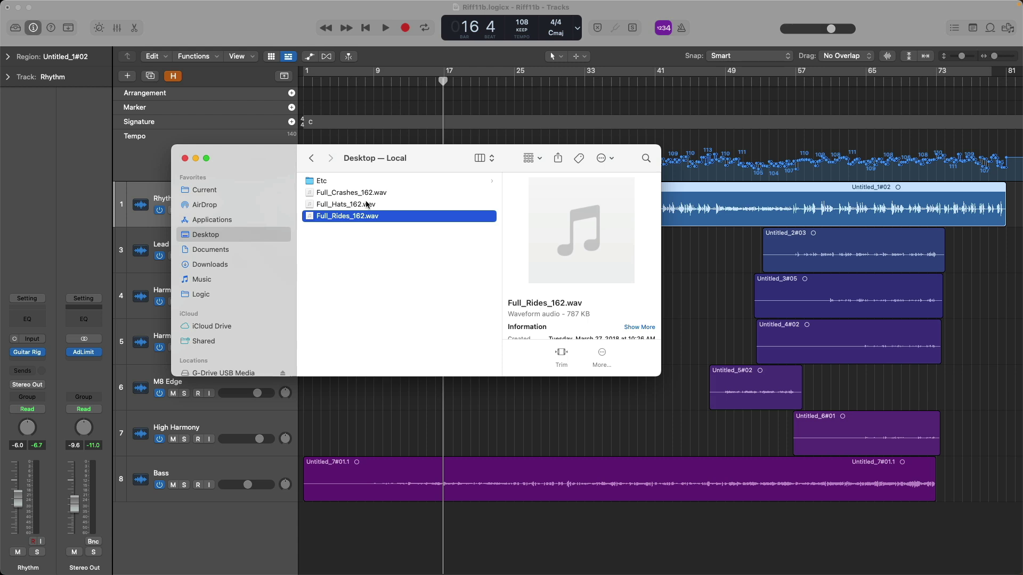
Import Full_Hats_162.wav from the Finder folder at bar 1 on a new track below Rhythm
{"action": "left_click", "coordinate": [367, 204]}
{"action": "left_click_drag", "start_coordinate": [283, 154], "coordinate": [263, 41]}
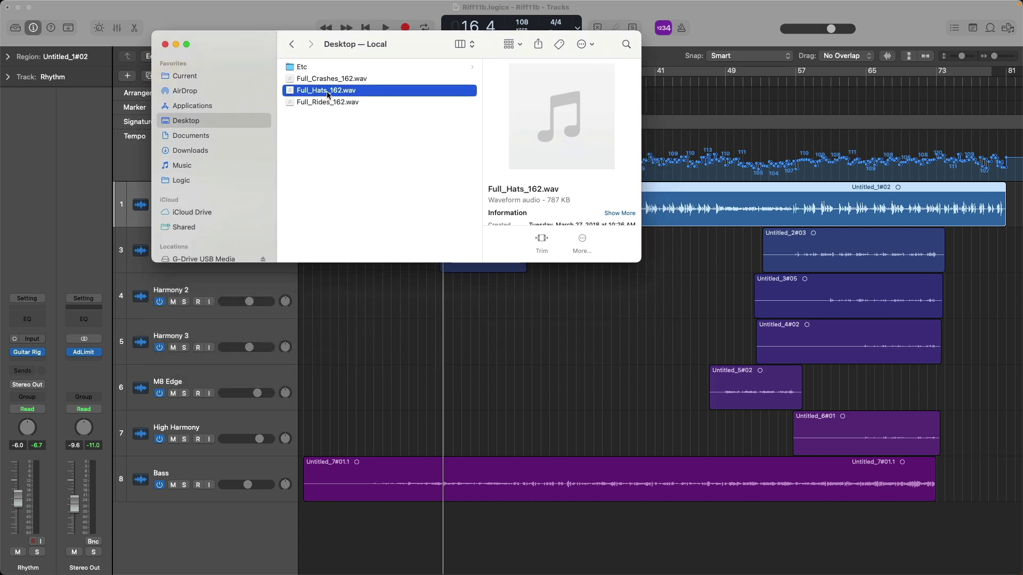
{"action": "left_click_drag", "start_coordinate": [327, 95], "coordinate": [363, 224]}
{"action": "left_click", "coordinate": [322, 509]}
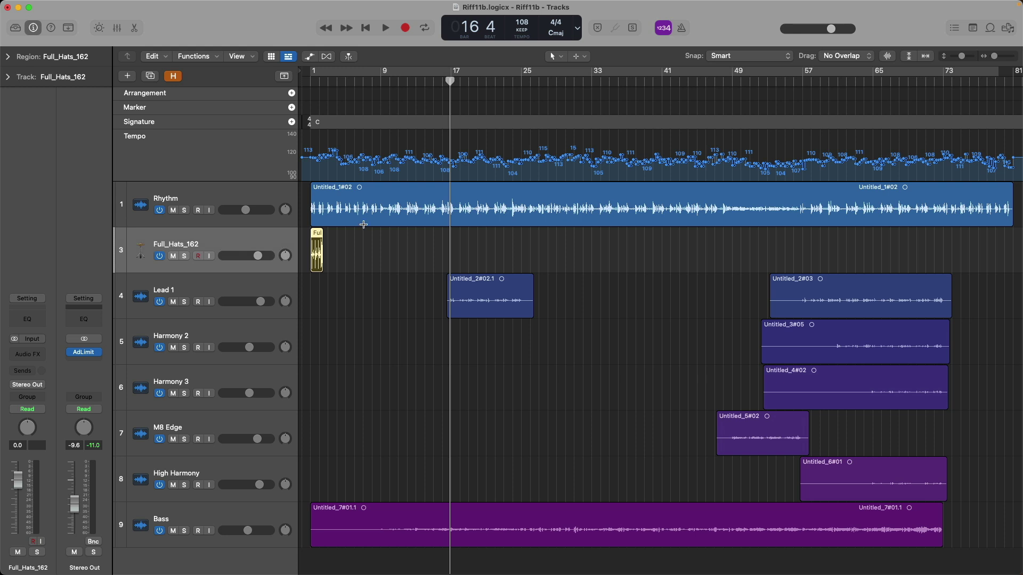
{"action": "left_click_drag", "start_coordinate": [349, 304], "coordinate": [313, 234]}
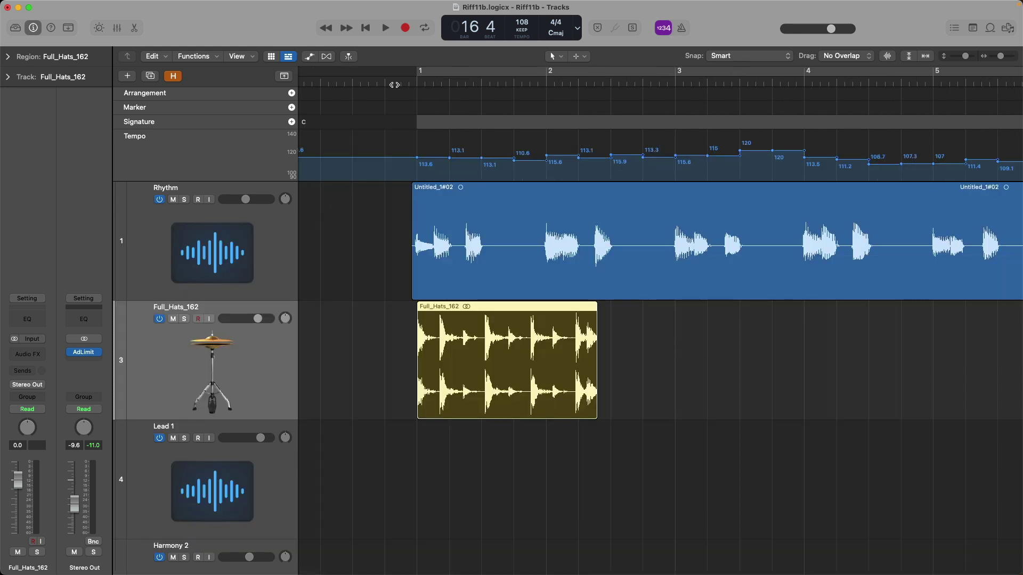
Play the Full_Hats_162 region against the Rhythm track from bar 1, looping it only during playback
{"action": "left_click", "coordinate": [416, 82]}
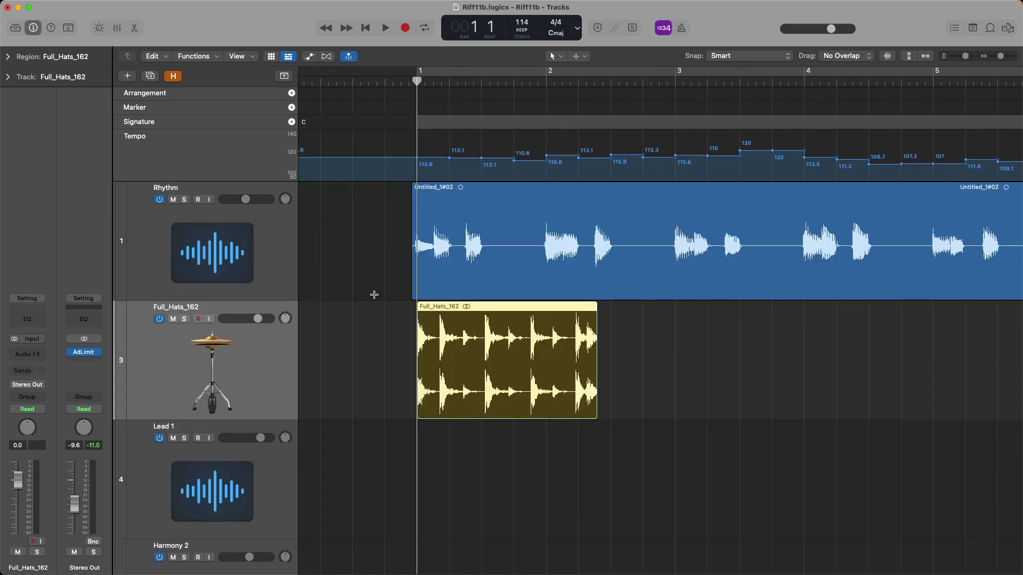
{"action": "key", "text": "space"}
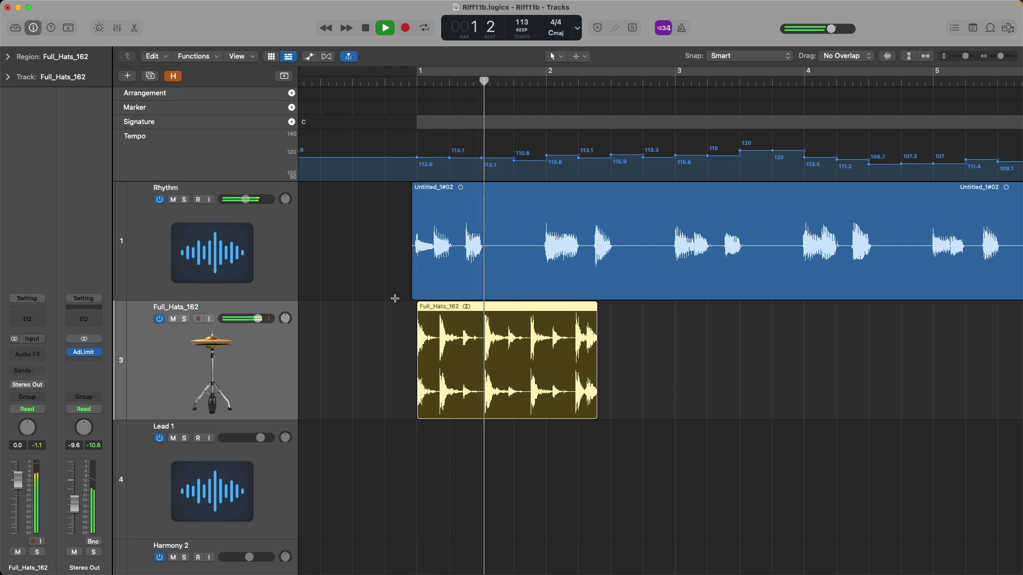
{"action": "key", "text": "l"}
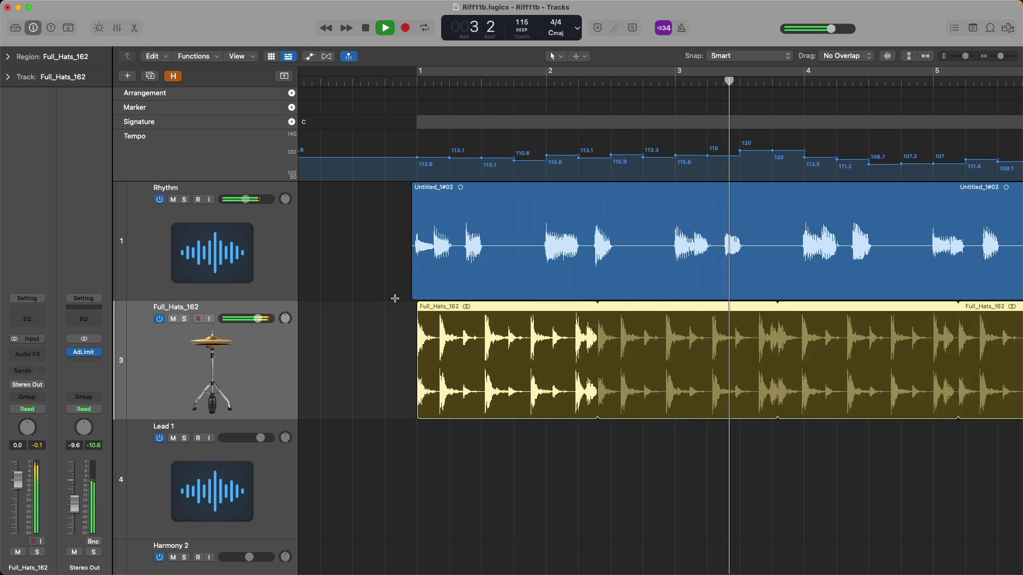
{"action": "key", "text": "space"}
{"action": "key", "text": "l"}
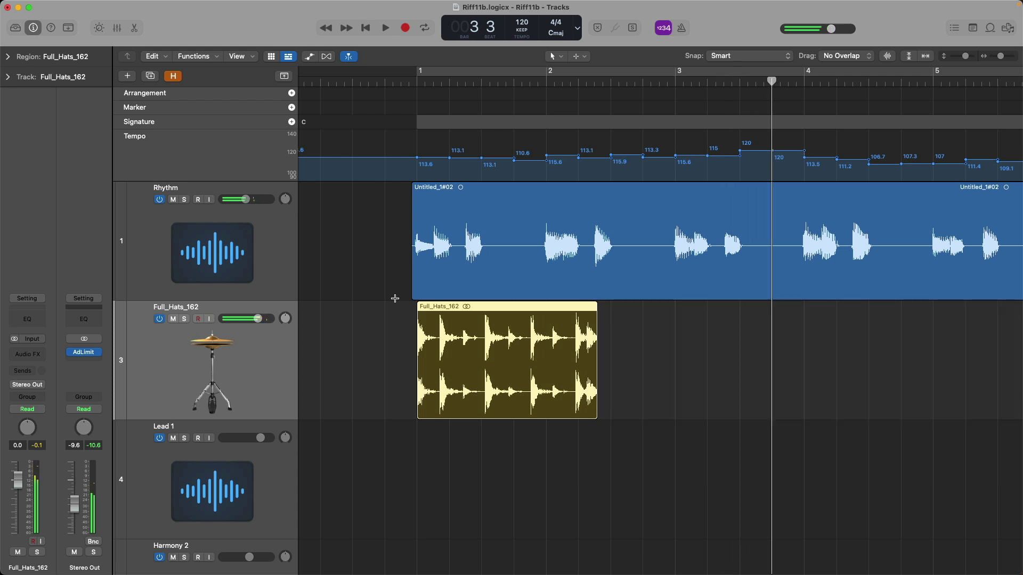
Set the Flex & Follow default for imported files to On + Align Bars and Beats in the Smart Tempo project settings
{"action": "left_click", "coordinate": [528, 37]}
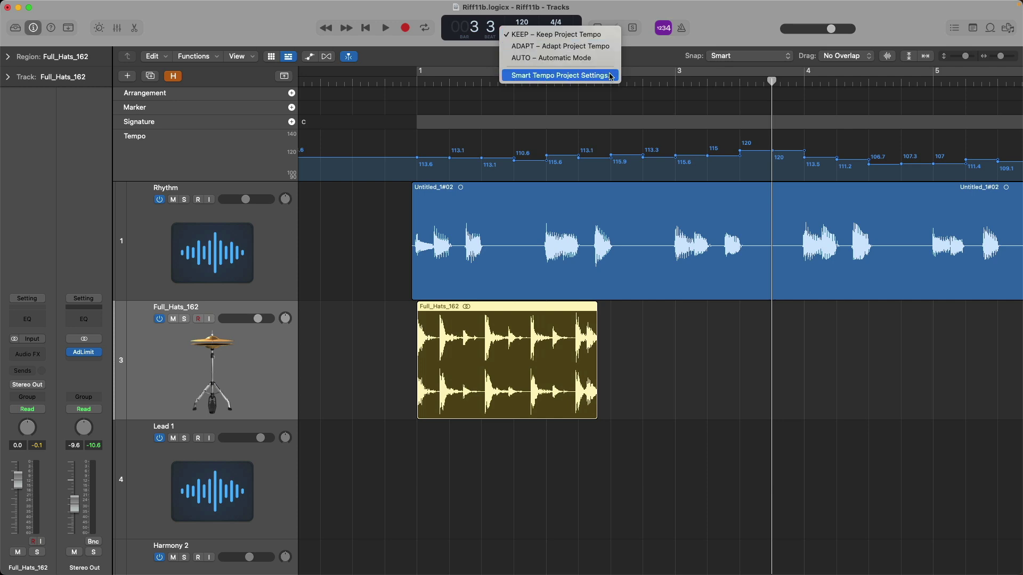
{"action": "left_click", "coordinate": [612, 77]}
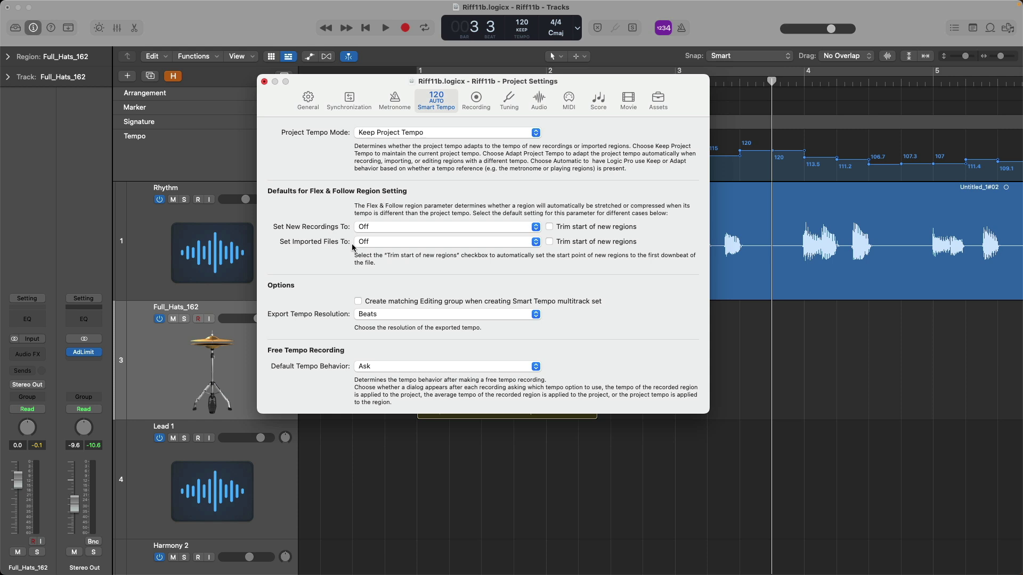
{"action": "left_click", "coordinate": [374, 243]}
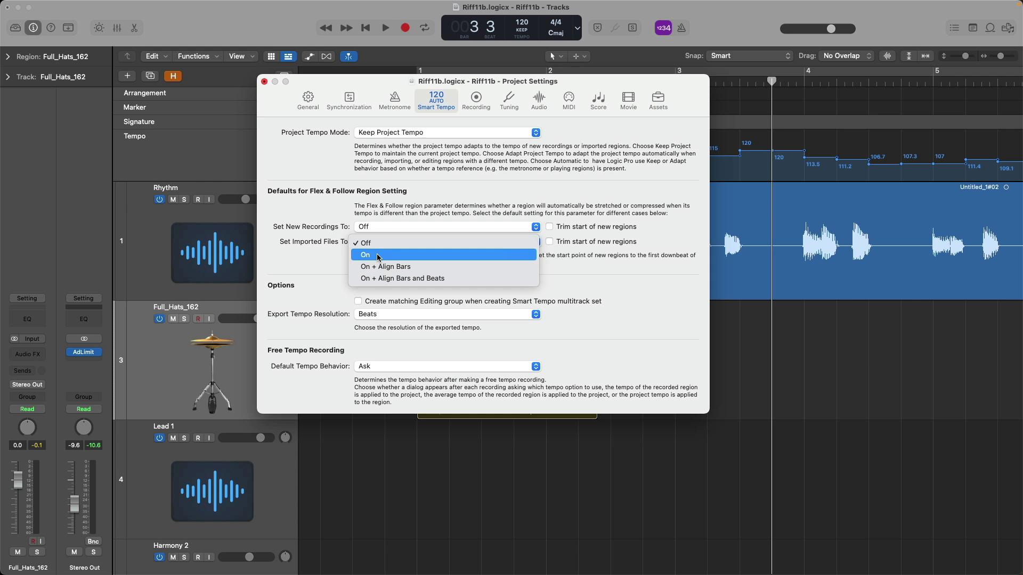
{"action": "left_click", "coordinate": [446, 279]}
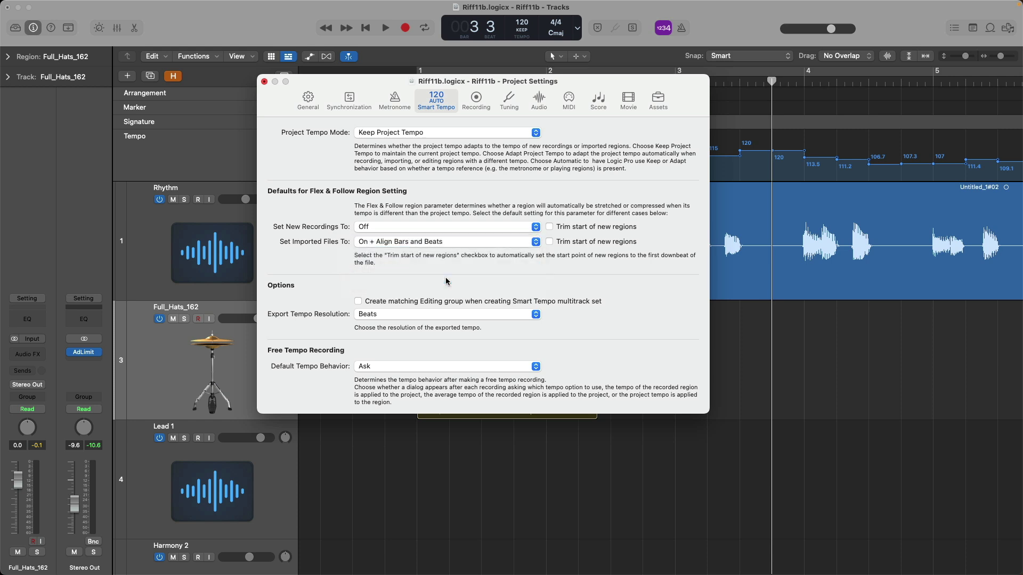
{"action": "left_click", "coordinate": [265, 82]}
Switch to Finder and import Full_Hats_162.wav again at bar 3 on the Full_Hats_162 track, without showing the Smart Tempo Editor
{"action": "key", "text": "super+Tab"}
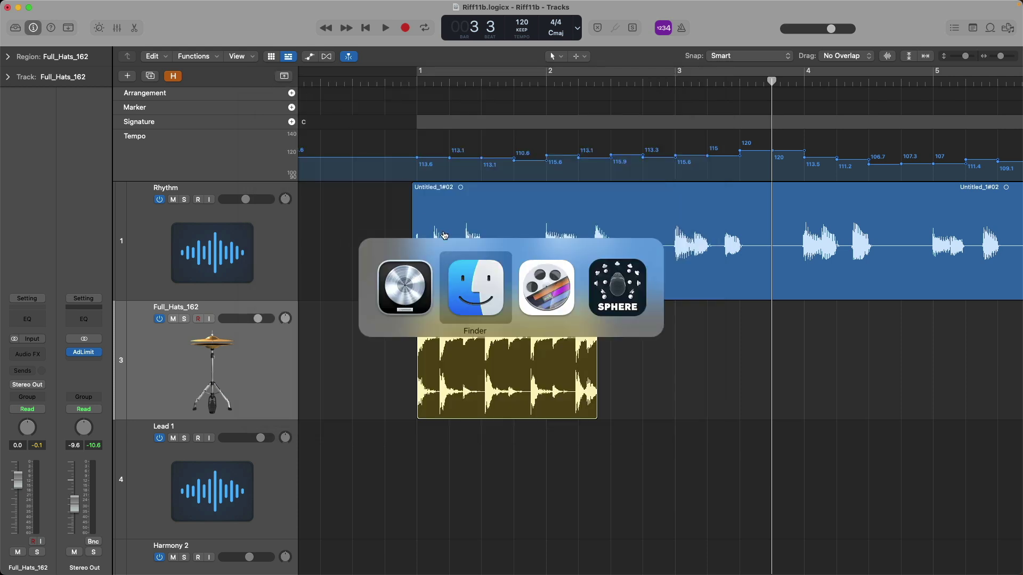
{"action": "left_click", "coordinate": [473, 293]}
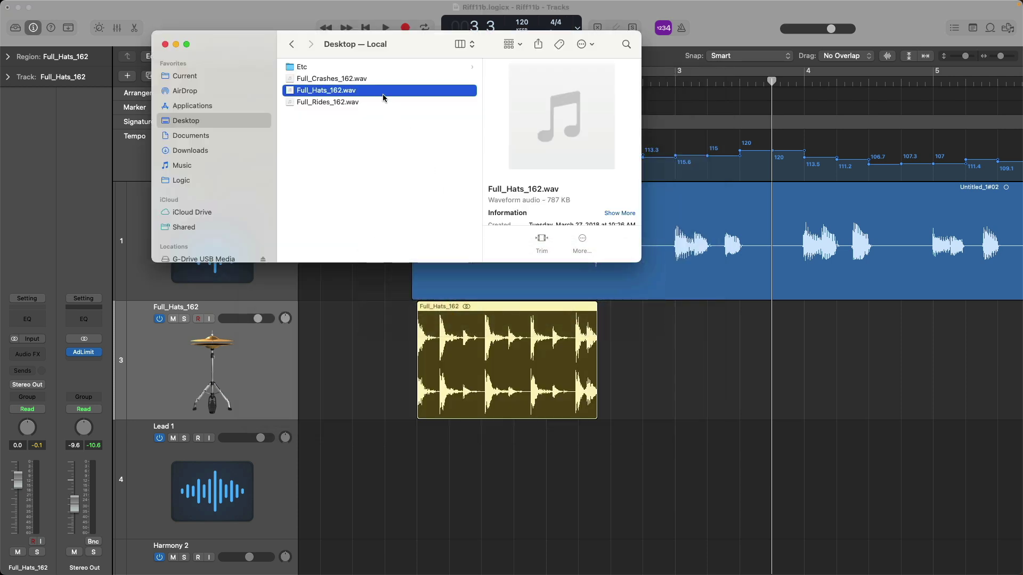
{"action": "left_click_drag", "start_coordinate": [386, 93], "coordinate": [678, 337]}
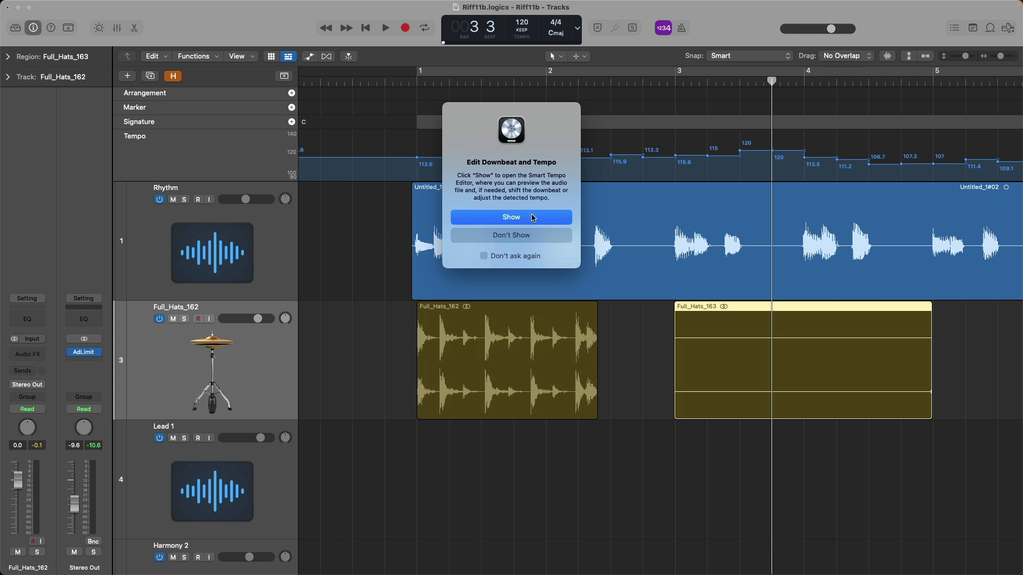
{"action": "left_click", "coordinate": [532, 235]}
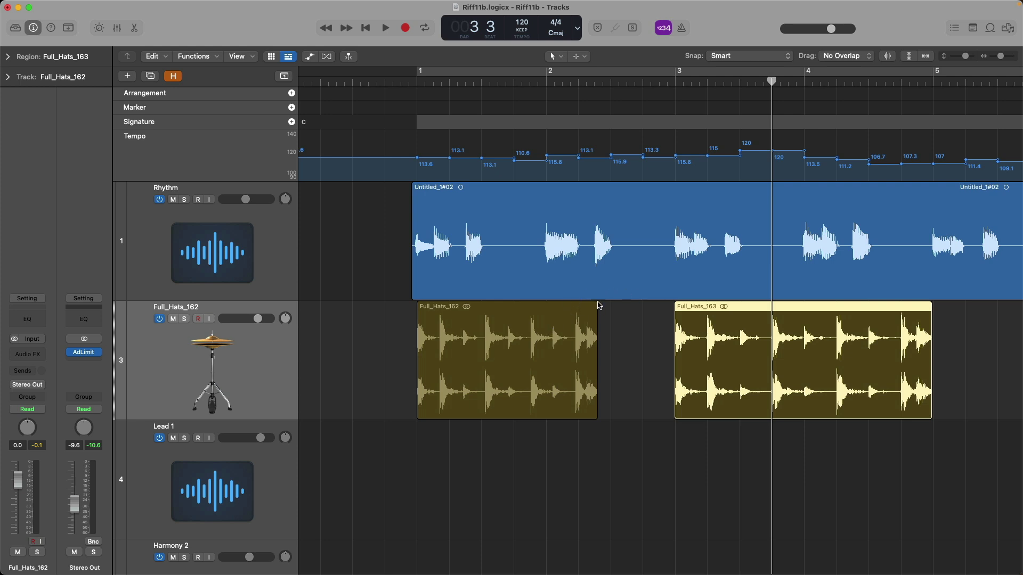
Show the region parameters of the hi-hat region at bar 3 and check its Flex & Follow setting, leaving the choice as is
{"action": "left_click", "coordinate": [10, 57]}
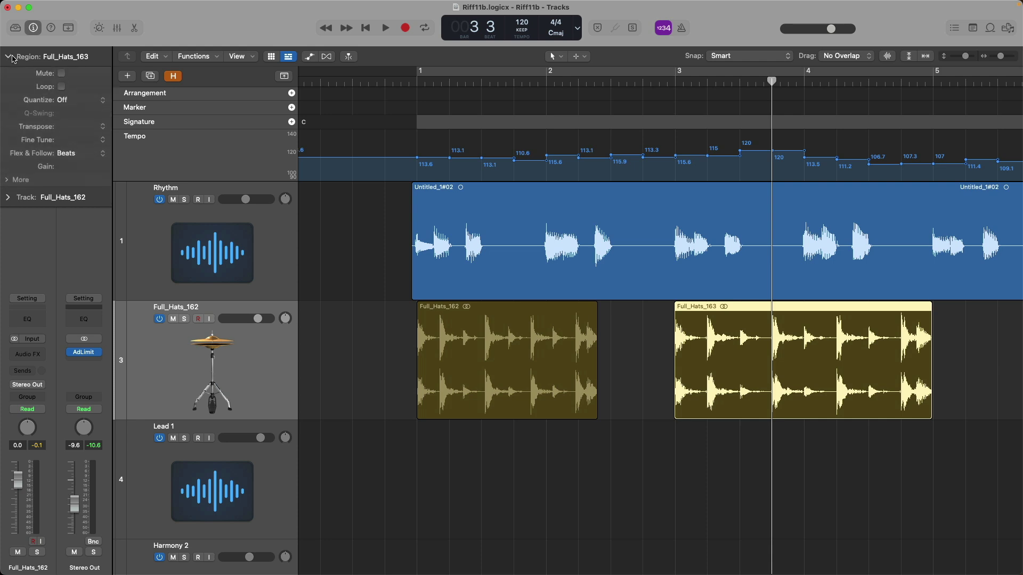
{"action": "left_click", "coordinate": [102, 154]}
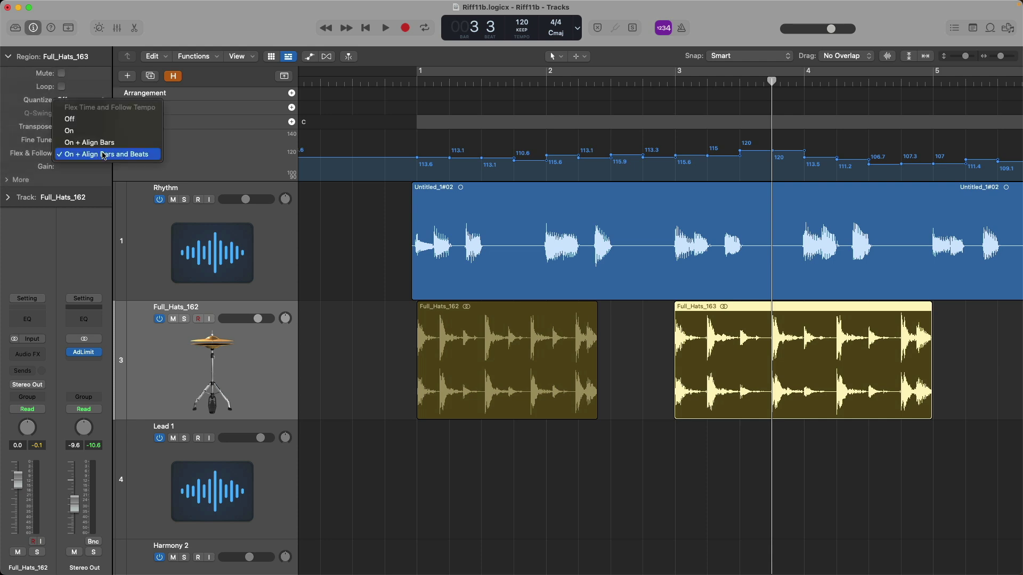
{"action": "left_click", "coordinate": [47, 155]}
Loop the hi-hat region at bar 3 and play it against the Rhythm track from bar 3
{"action": "left_click", "coordinate": [674, 83]}
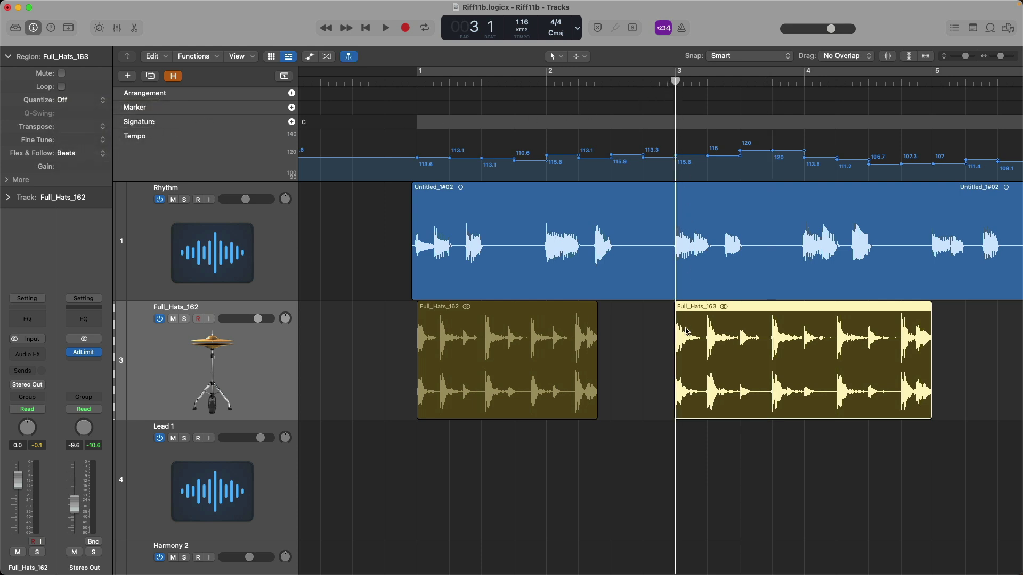
{"action": "key", "text": "l"}
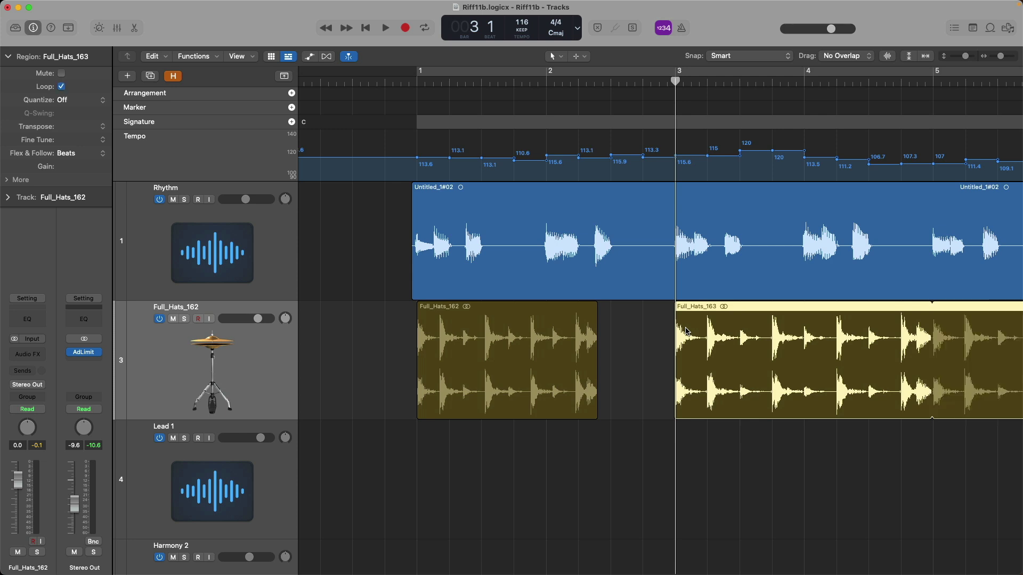
{"action": "key", "text": "space"}
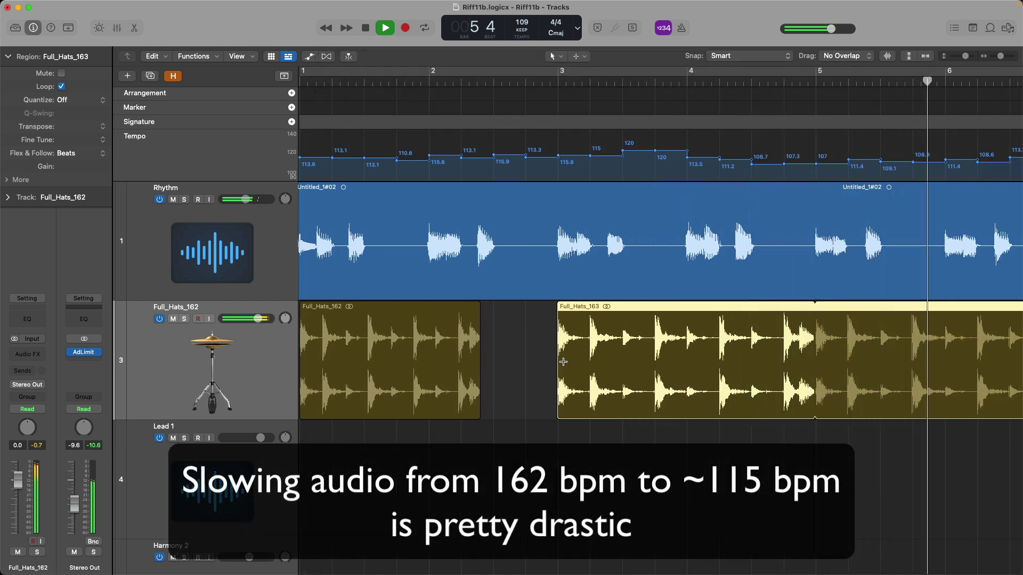
{"action": "key", "text": "space"}
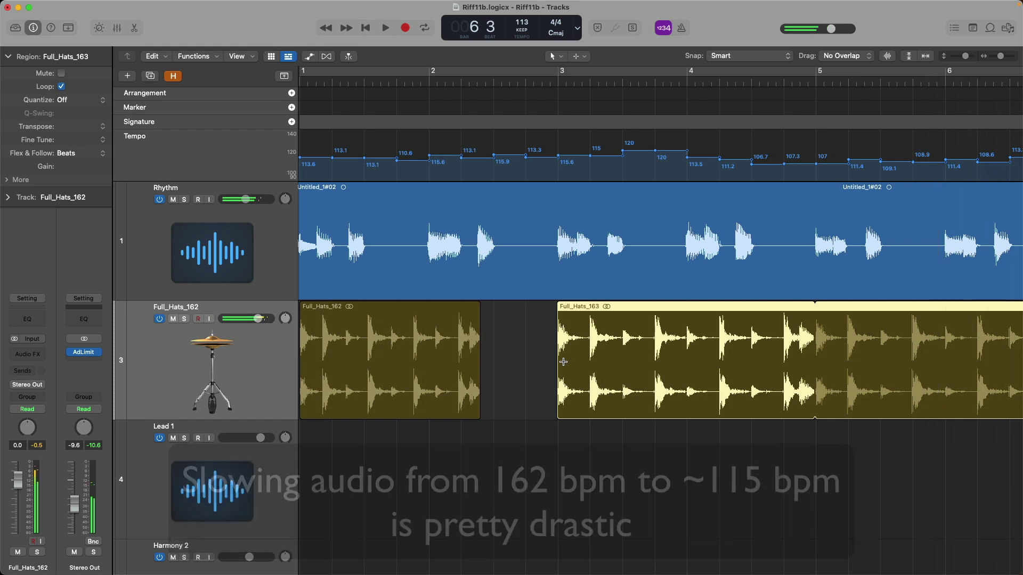
Set Flex & Follow of the hi-hat region at bar 1 to On + Align Bars and Beats
{"action": "scroll", "coordinate": [451, 336], "scroll_direction": "left", "scroll_amount": 5}
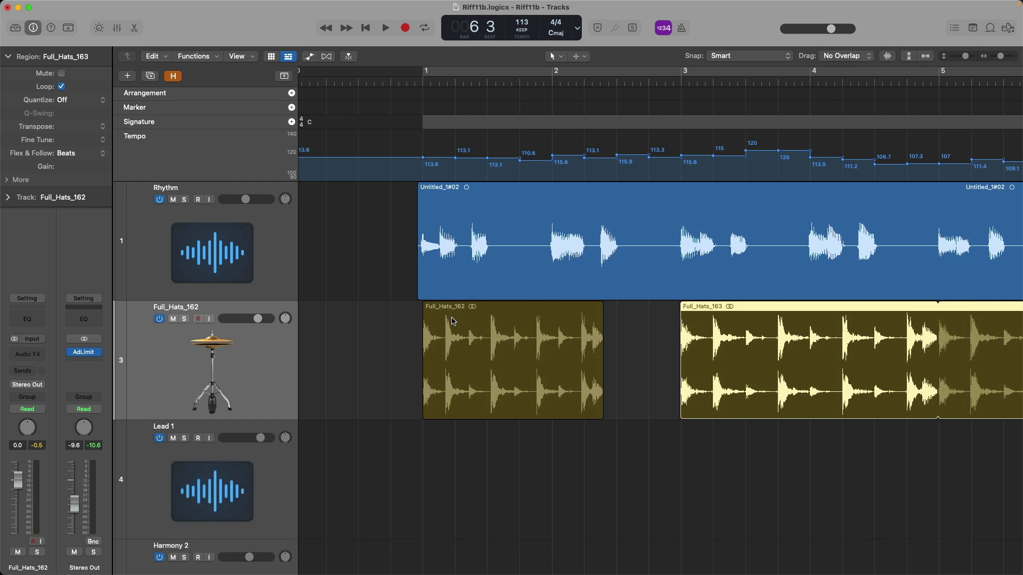
{"action": "left_click", "coordinate": [453, 321]}
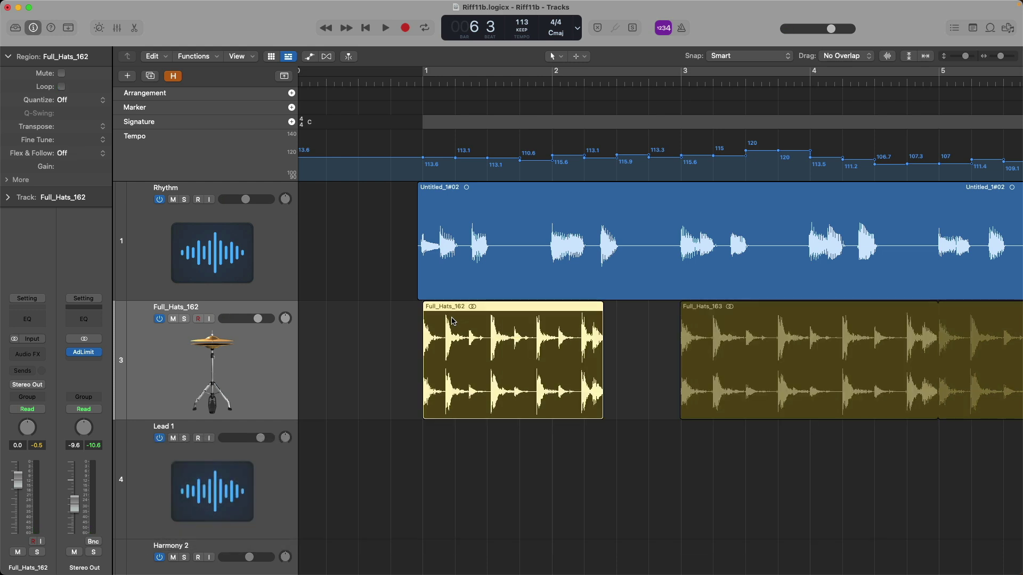
{"action": "left_click", "coordinate": [102, 154]}
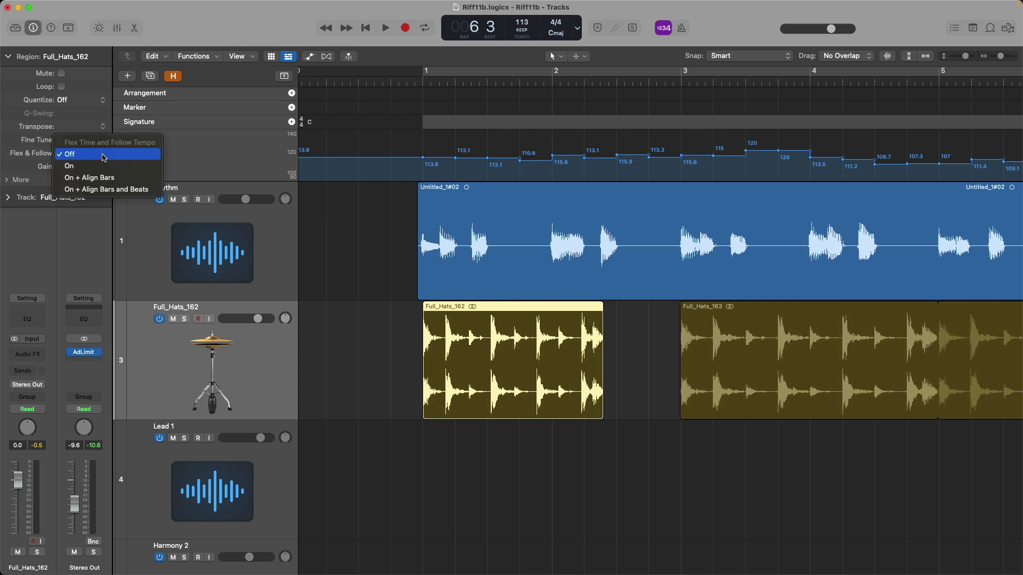
{"action": "left_click", "coordinate": [152, 191]}
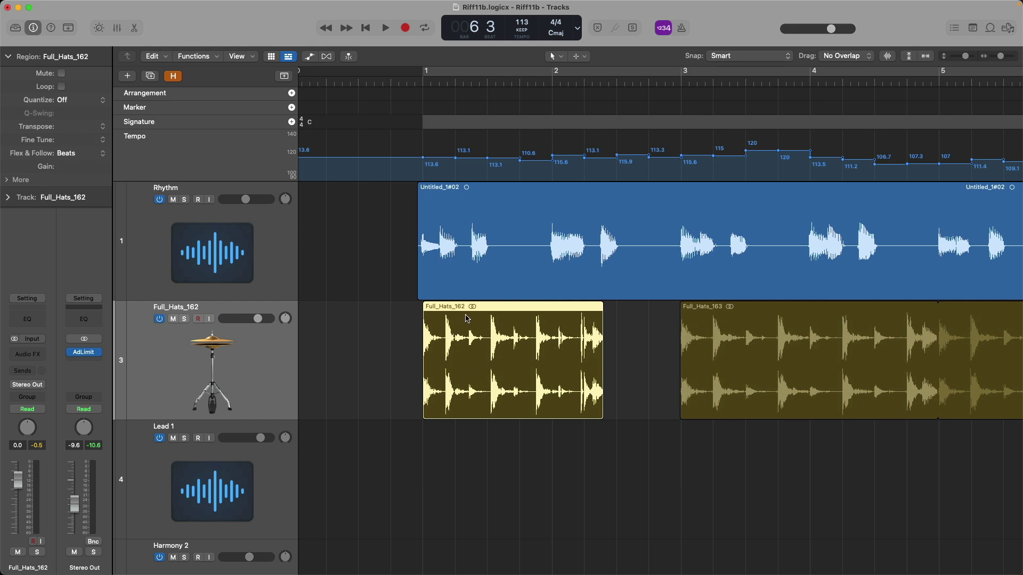
{"action": "key", "text": "super+f"}
{"action": "key", "text": "super+f"}
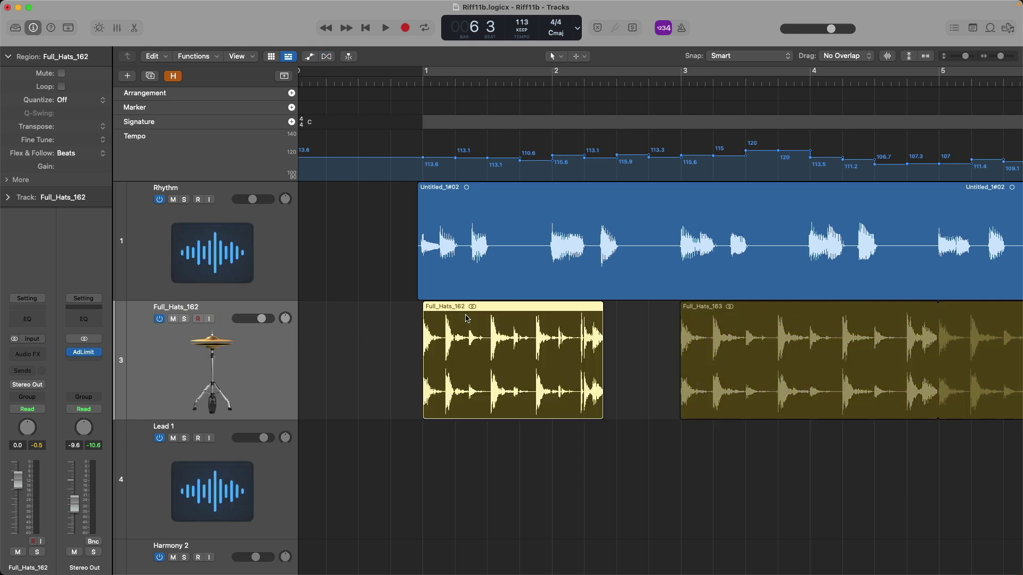
Analyze the bar 1 hi-hat region in the Smart Tempo Editor and apply the project tempo to the region and downbeat
{"action": "key", "text": "e"}
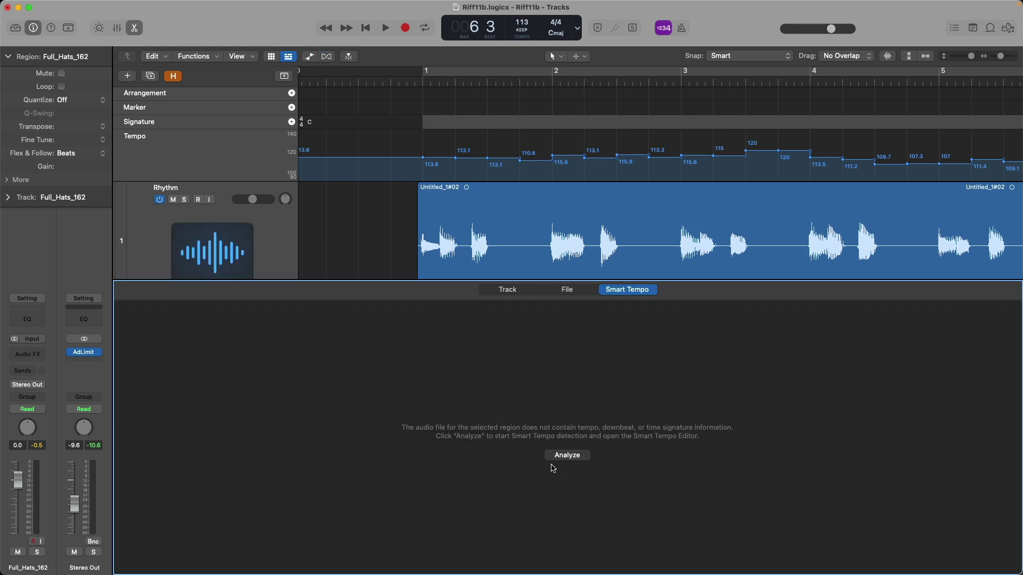
{"action": "left_click", "coordinate": [558, 455]}
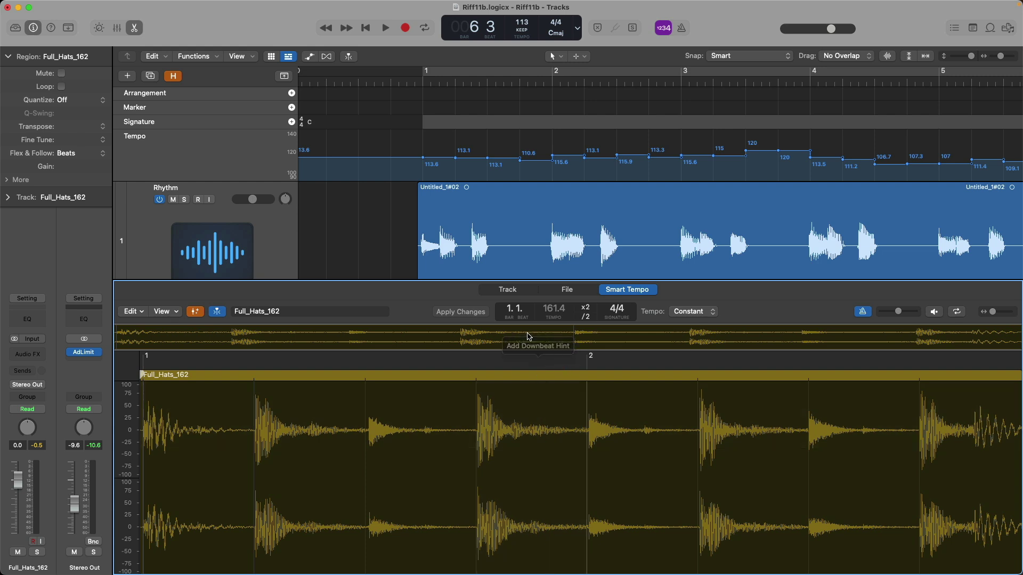
{"action": "scroll", "coordinate": [454, 236], "scroll_direction": "down", "scroll_amount": 5}
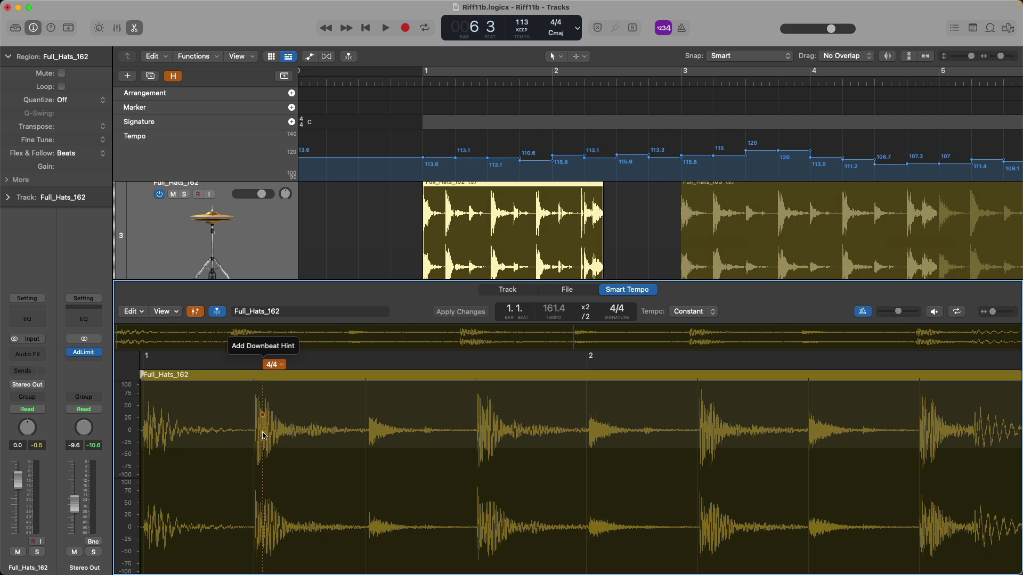
{"action": "left_click", "coordinate": [142, 313]}
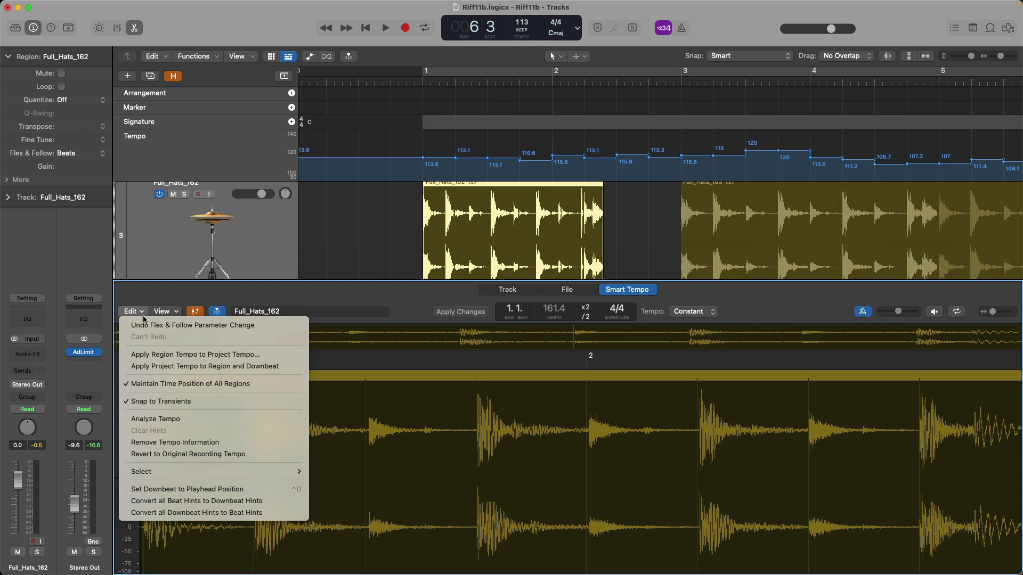
{"action": "left_click", "coordinate": [145, 368]}
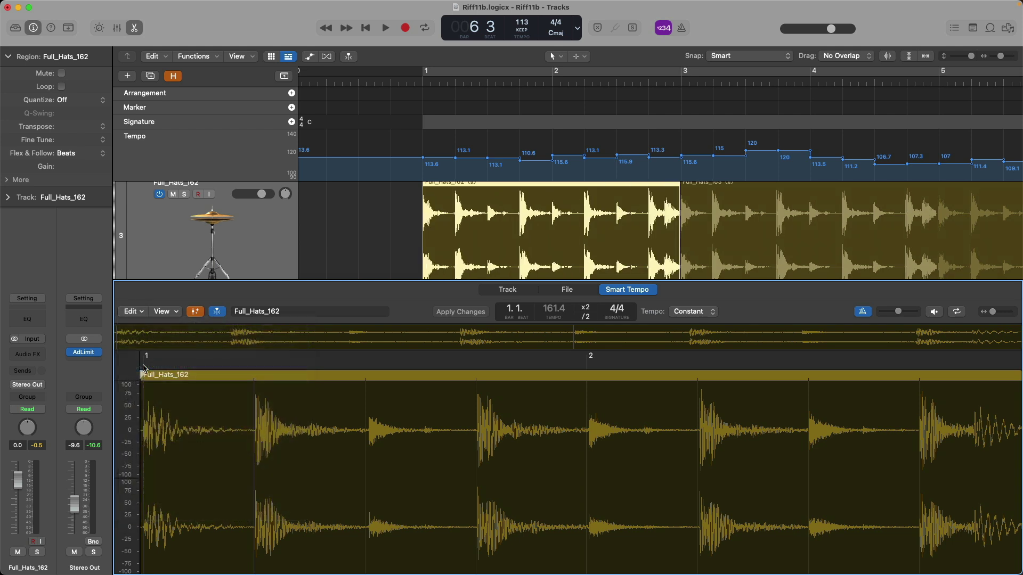
{"action": "key", "text": "e"}
Play the project from just before bar 1 to hear both hi-hat regions with the rhythm guitar
{"action": "left_click", "coordinate": [417, 83]}
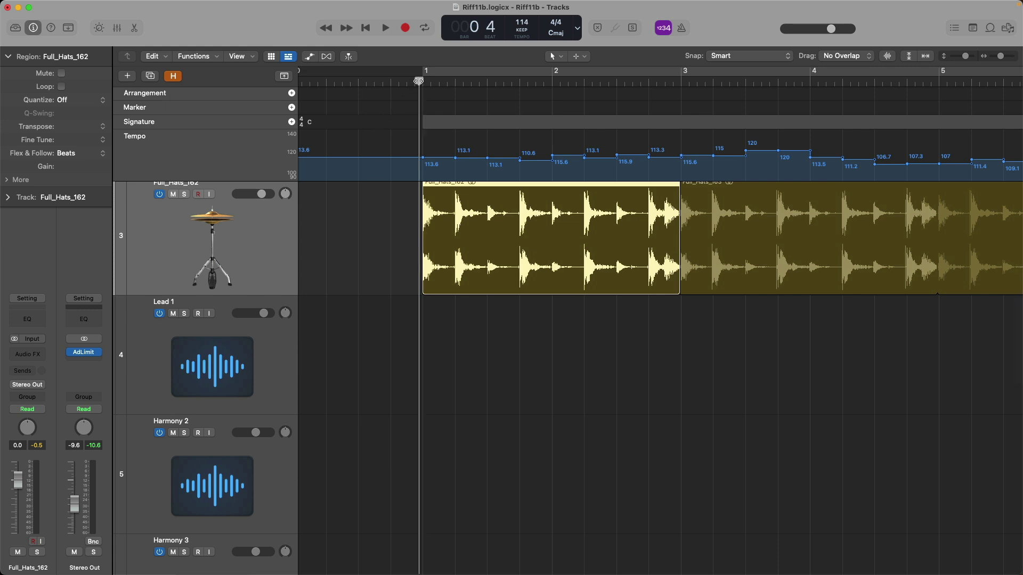
{"action": "key", "text": "space"}
{"action": "scroll", "coordinate": [374, 246], "scroll_direction": "right", "scroll_amount": 5}
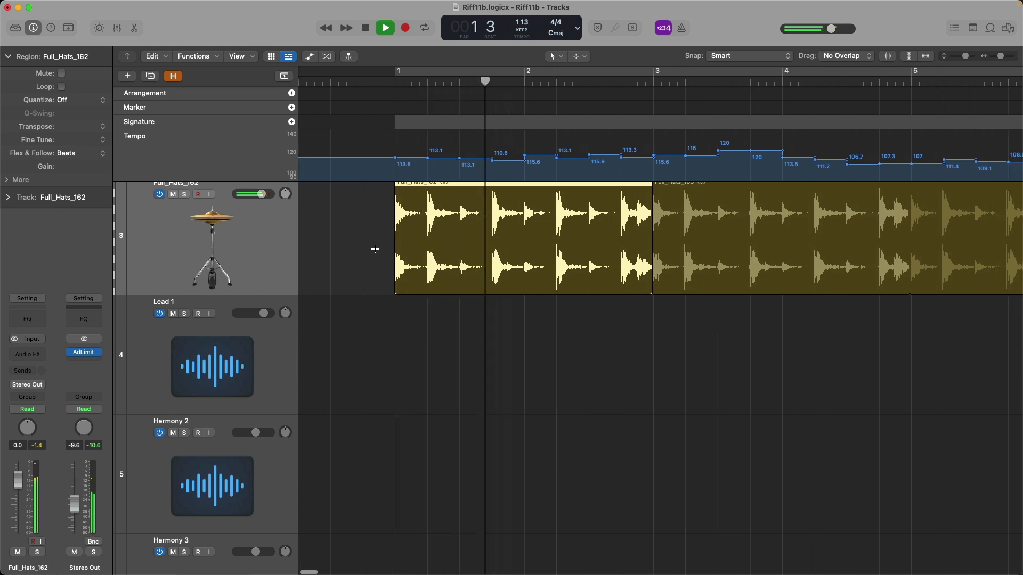
{"action": "scroll", "coordinate": [447, 245], "scroll_direction": "right", "scroll_amount": 3}
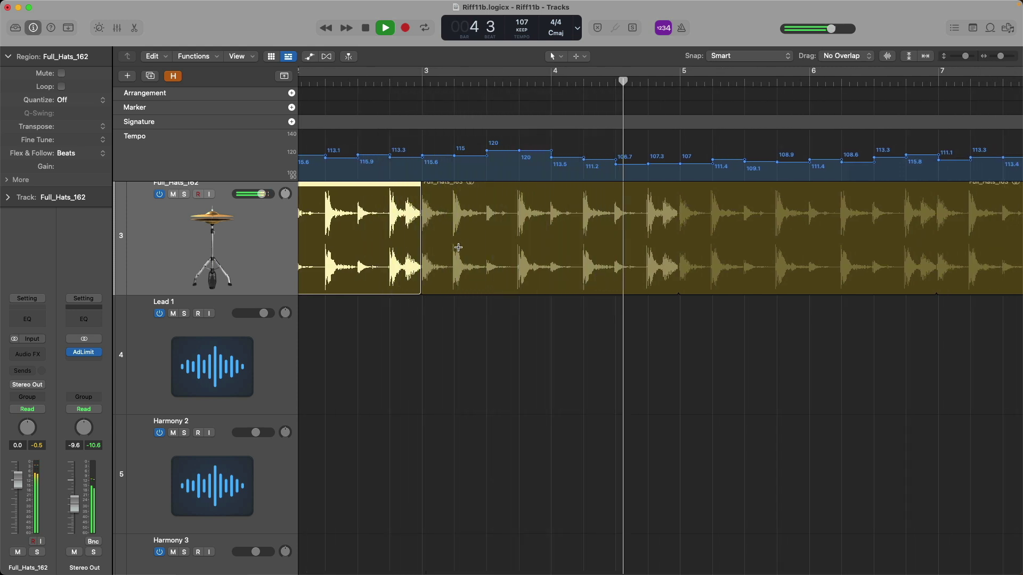
{"action": "key", "text": "space"}
Show the flex controls and set the Lead 1 track's flex mode to Flex Time - Polyphonic
{"action": "key", "text": "super+a"}
{"action": "key", "text": "z"}
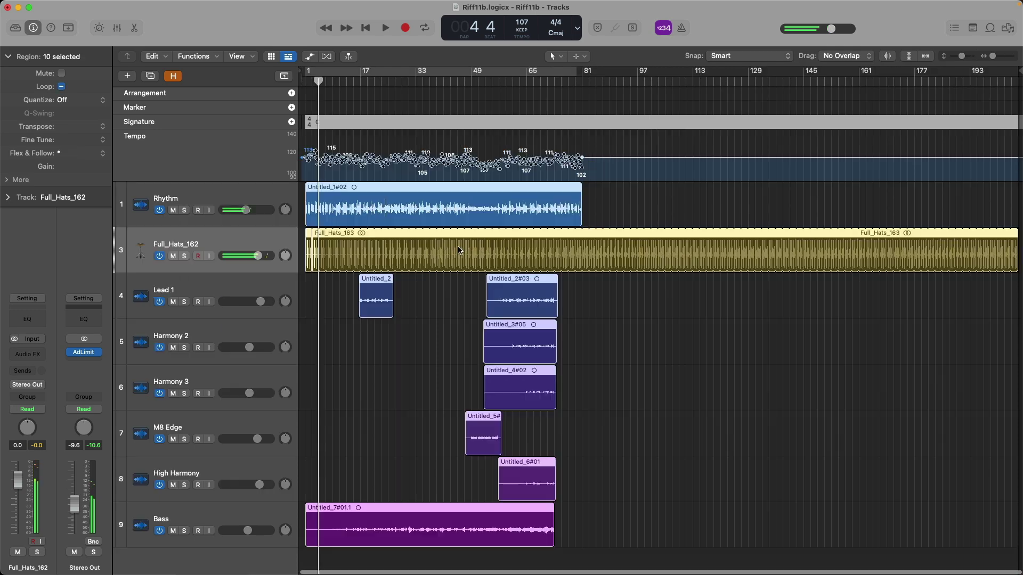
{"action": "left_click", "coordinate": [456, 286]}
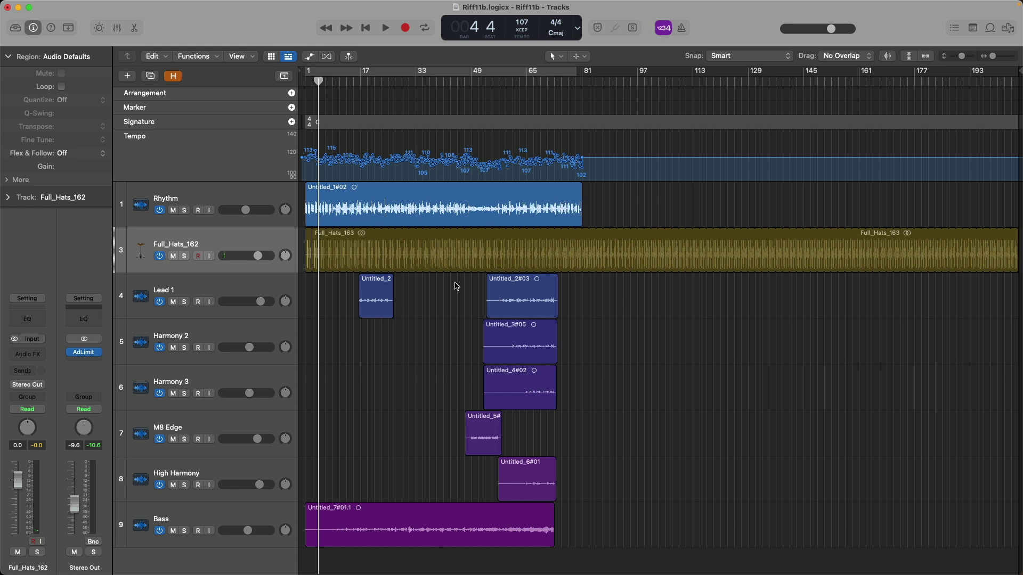
{"action": "left_click", "coordinate": [279, 286]}
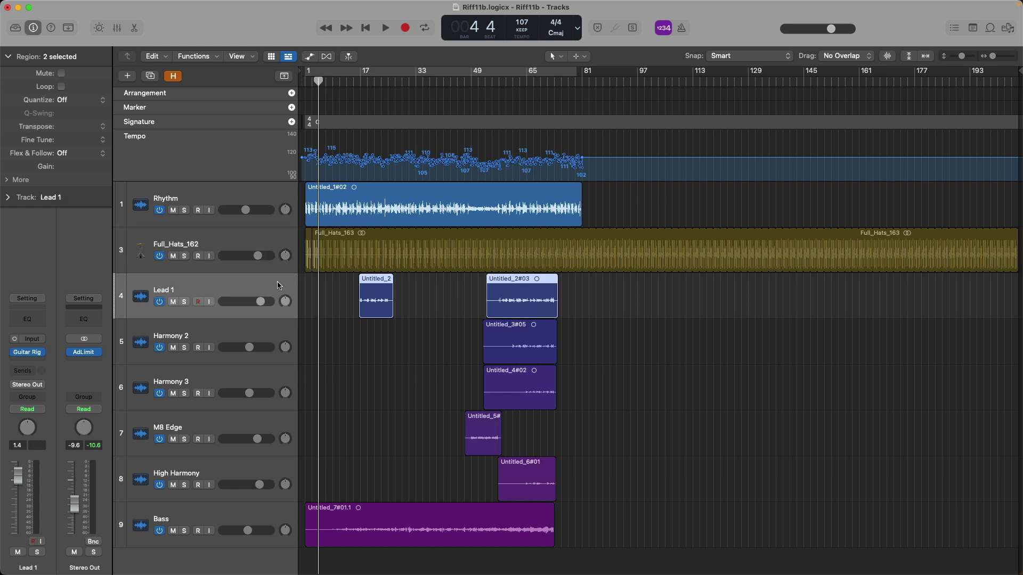
{"action": "key", "text": "super+f"}
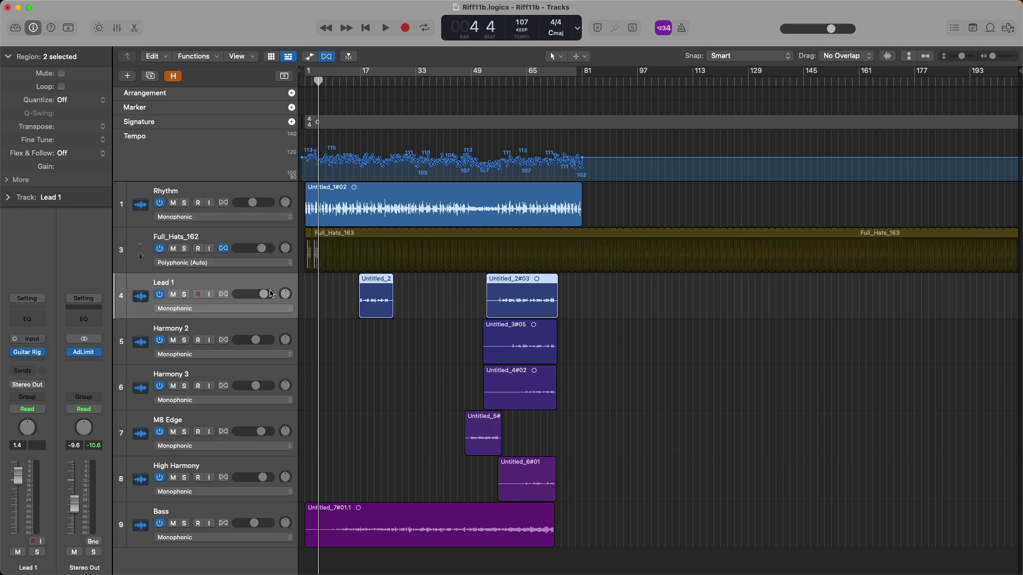
{"action": "left_click", "coordinate": [262, 310]}
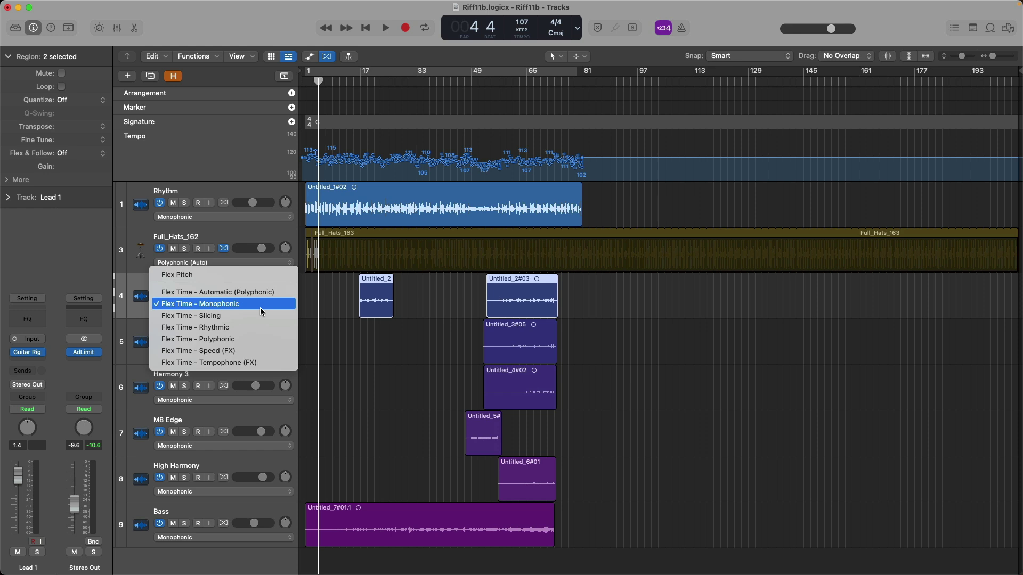
{"action": "left_click", "coordinate": [251, 339]}
{"action": "left_click", "coordinate": [375, 298]}
{"action": "key", "text": "z"}
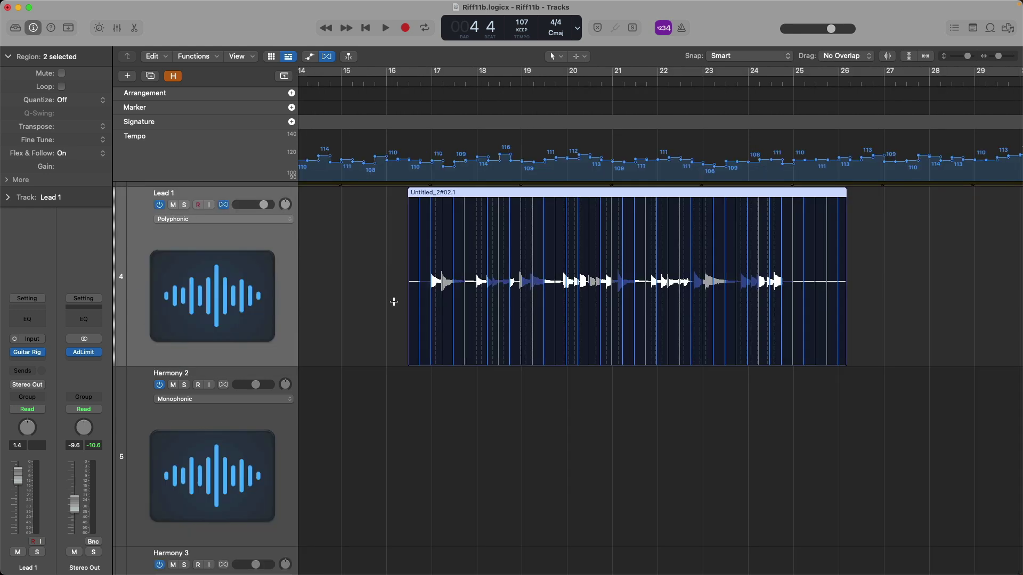